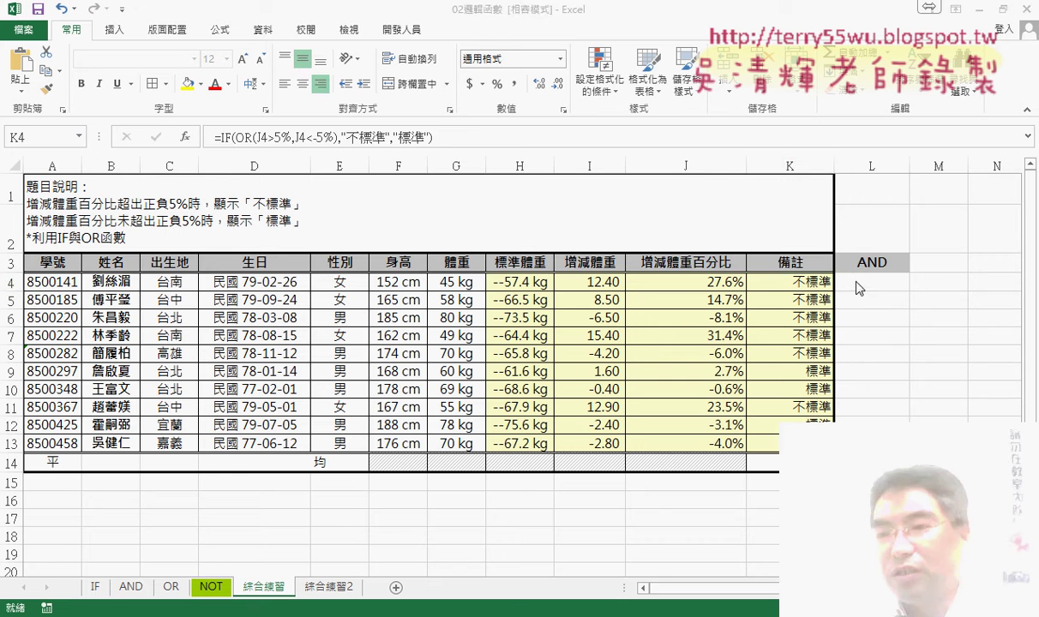
Insert an IF function in L4 and begin its Logical_test with and(
click(866, 282)
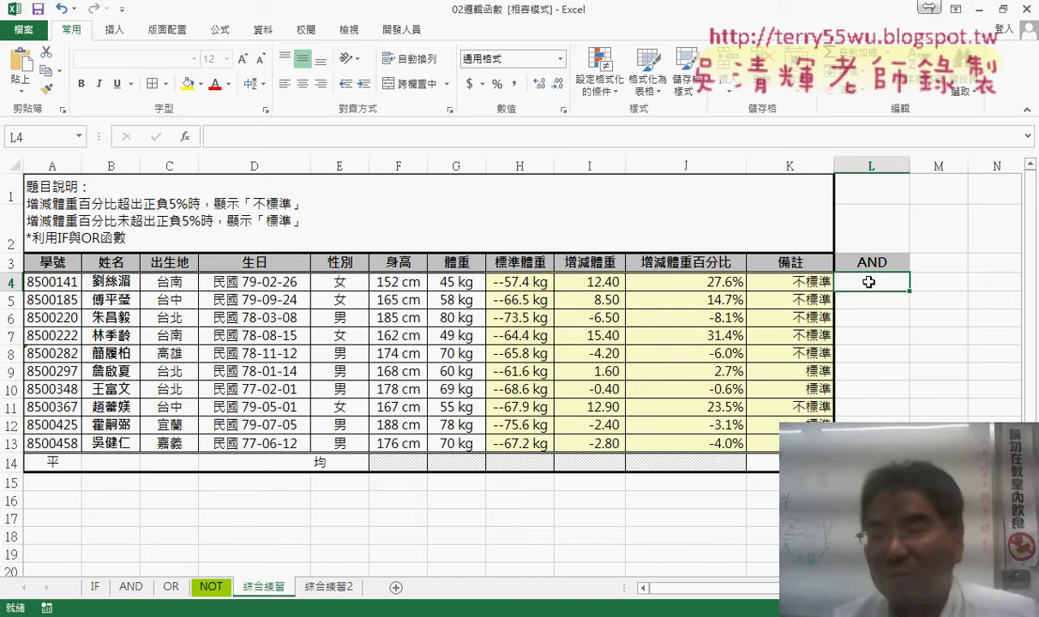
click(184, 137)
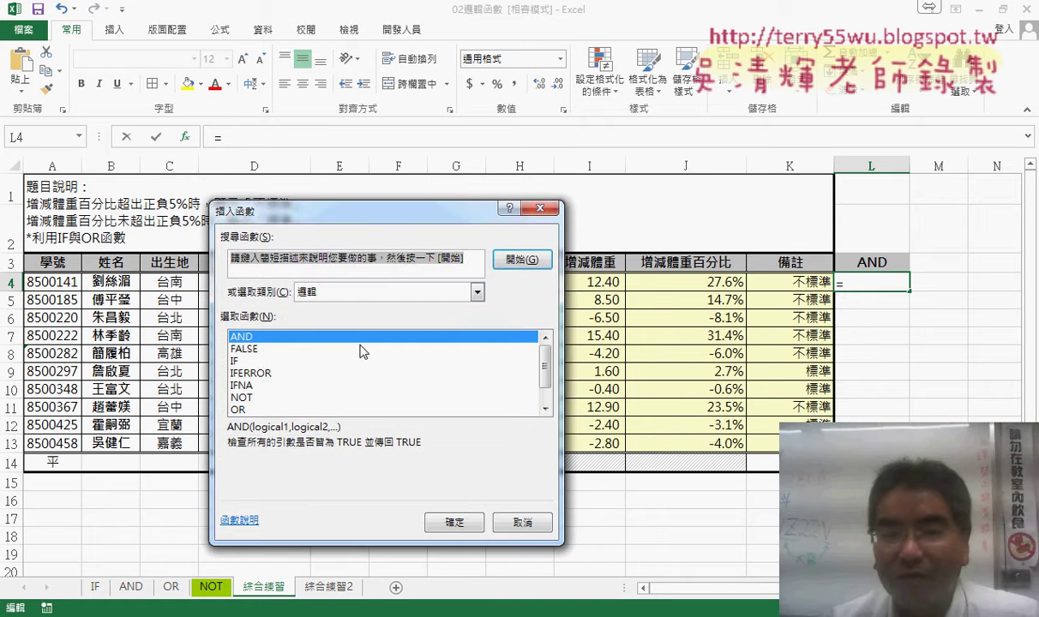
double_click(281, 360)
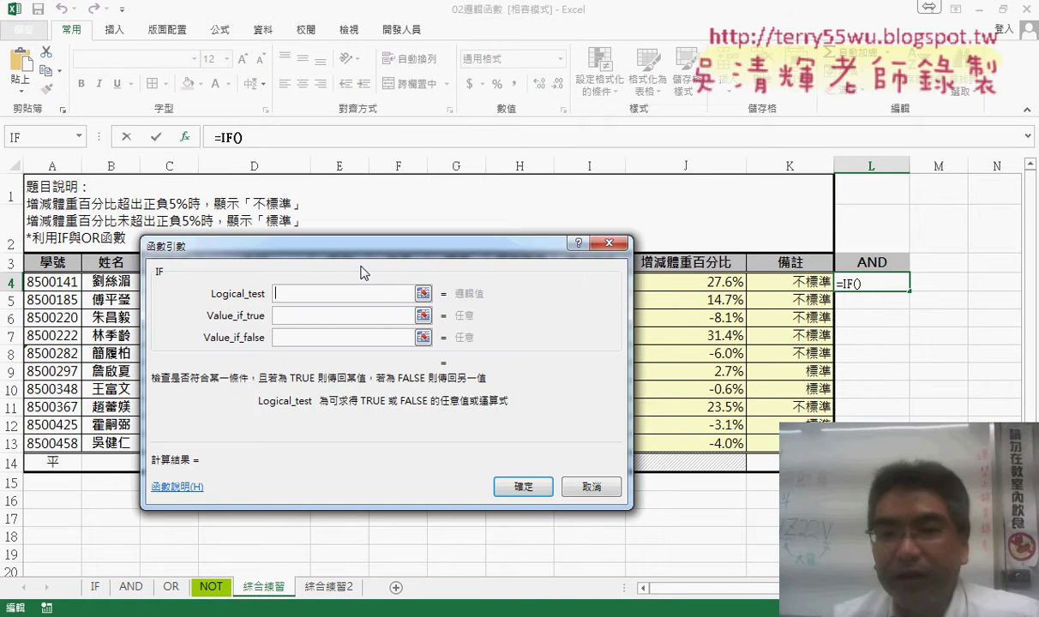
drag(361, 272, 394, 325)
click(358, 347)
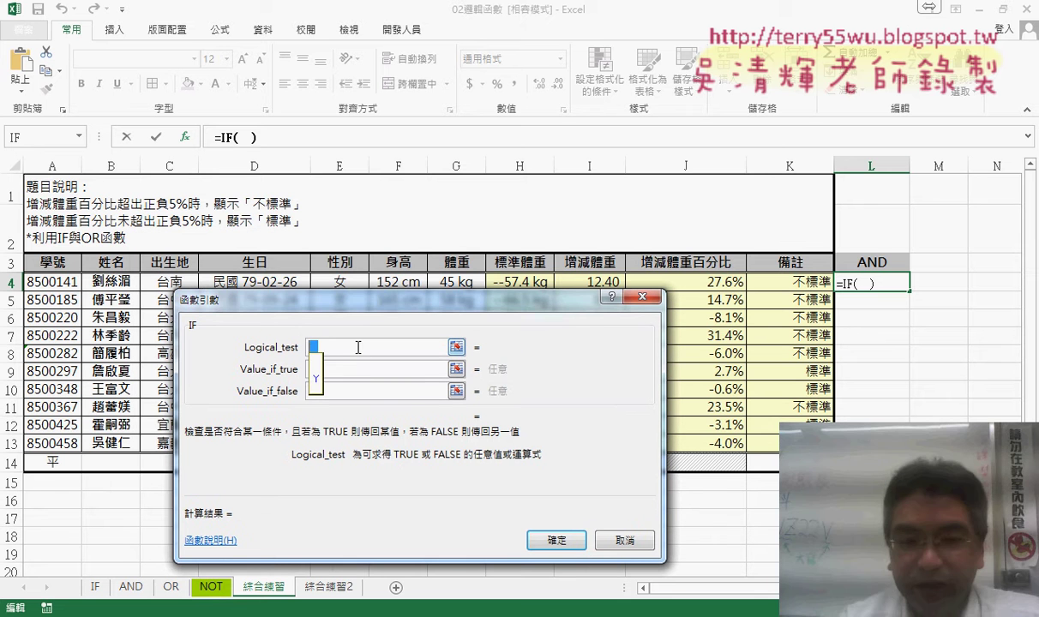
text(an)
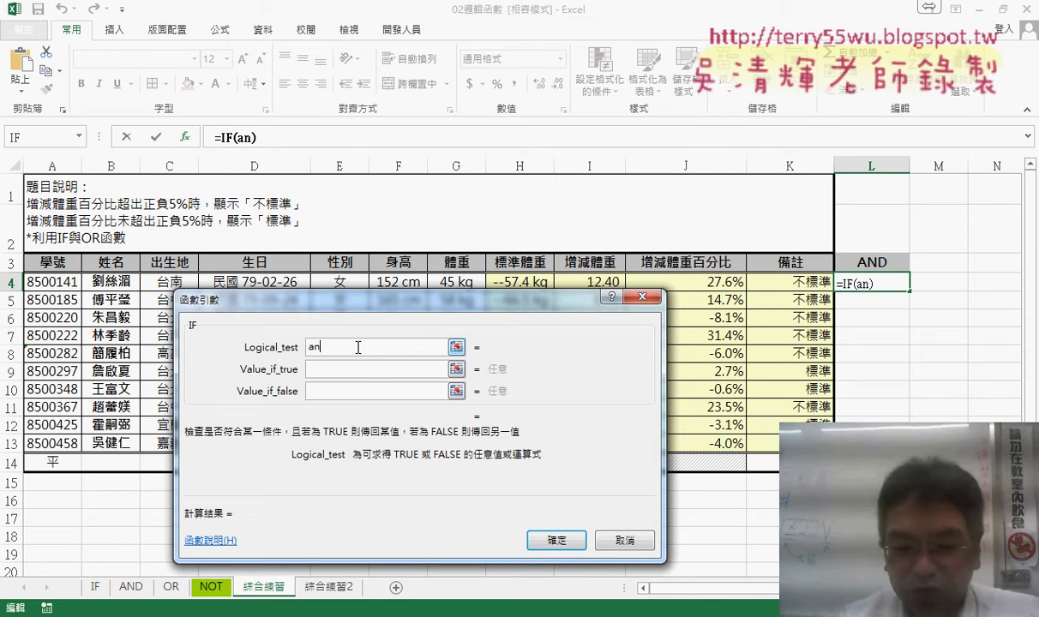
text(d()
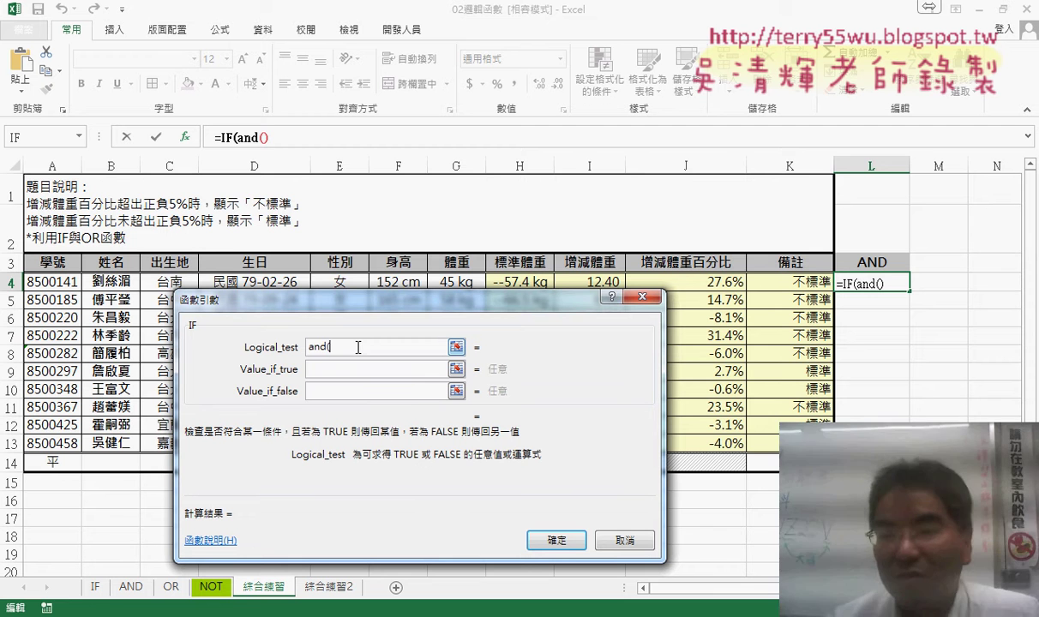
Make the IF Logical_test and(J4>=-5%,J4<=5%)
click(738, 281)
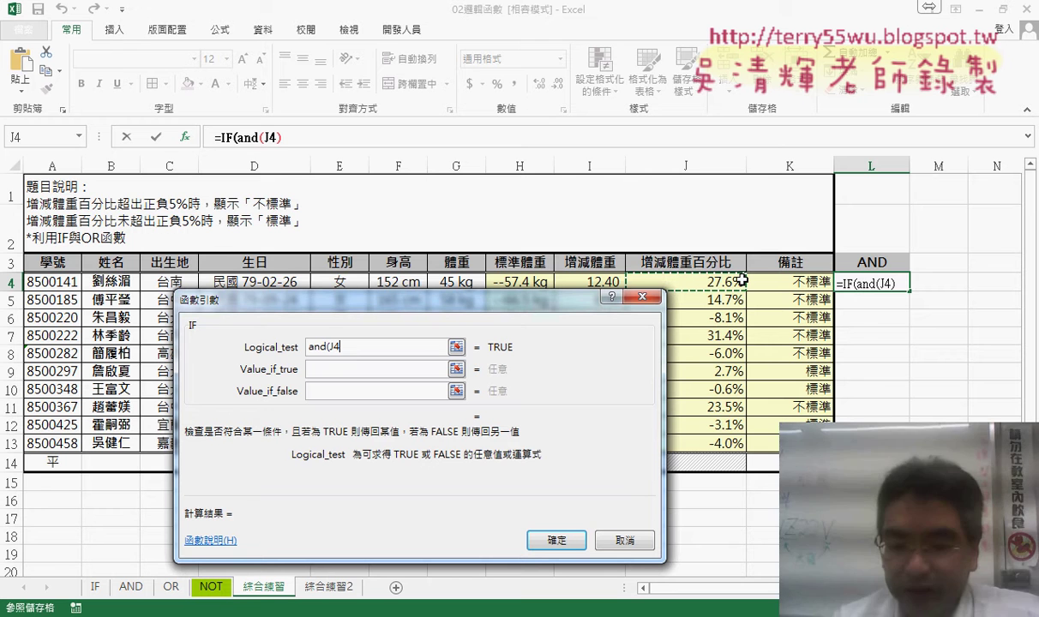
text(>)
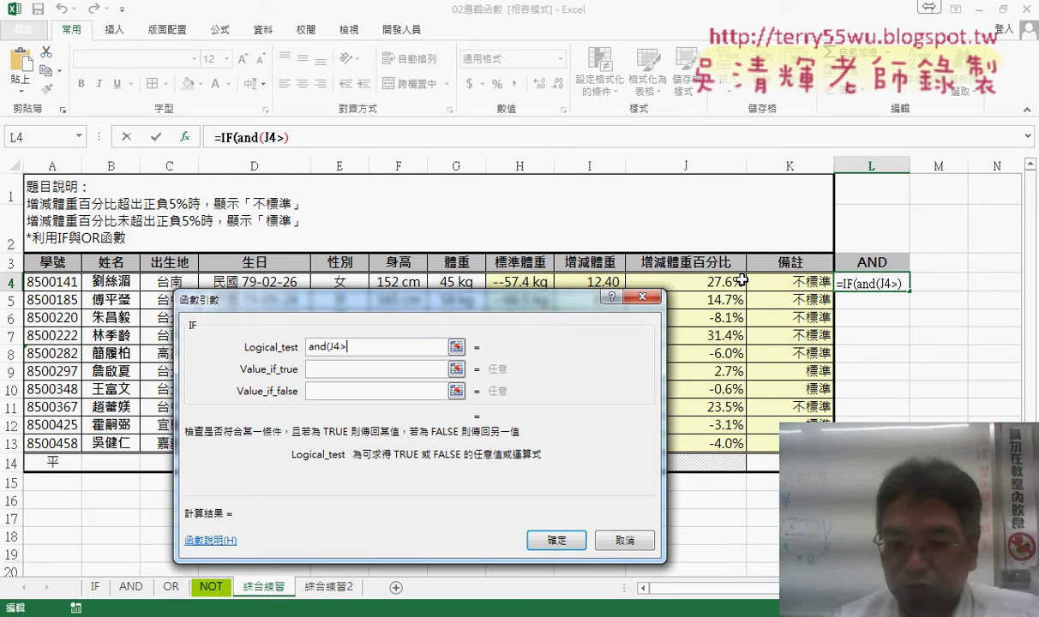
text(=)
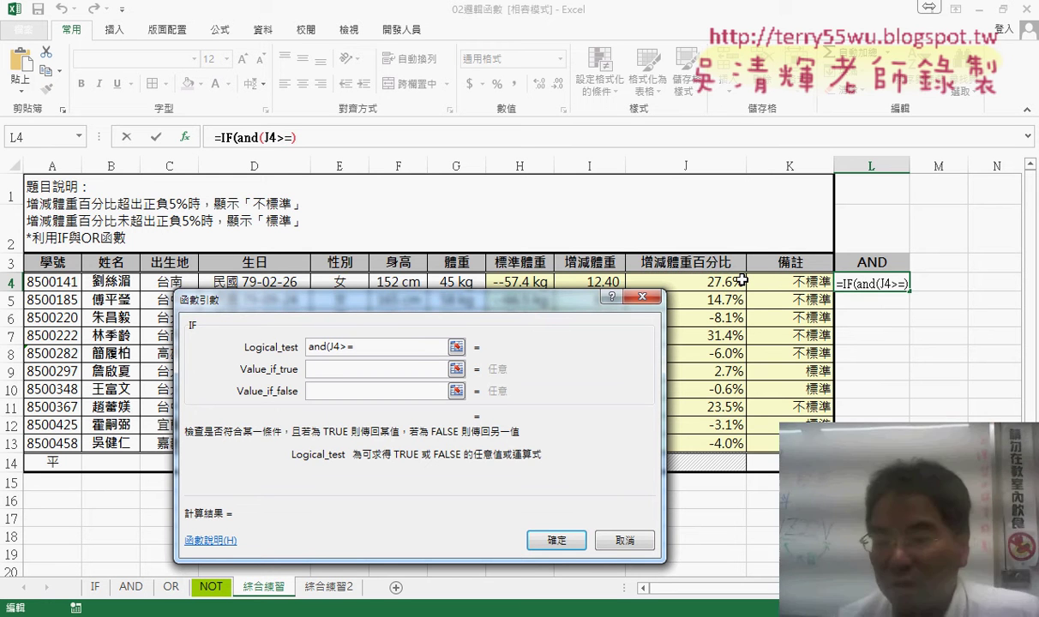
text(-5)
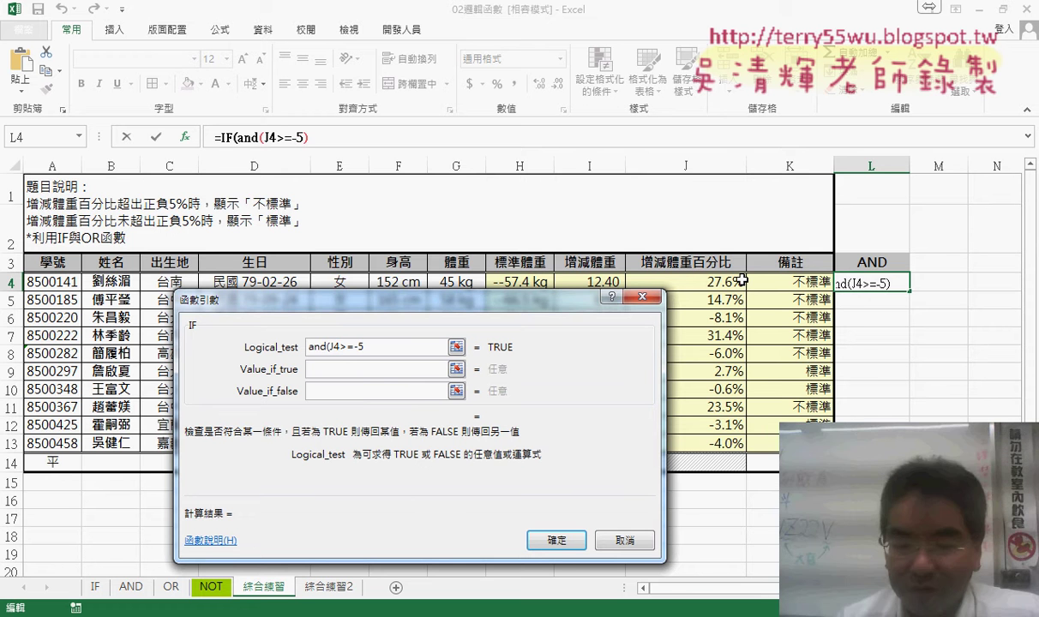
text(%)
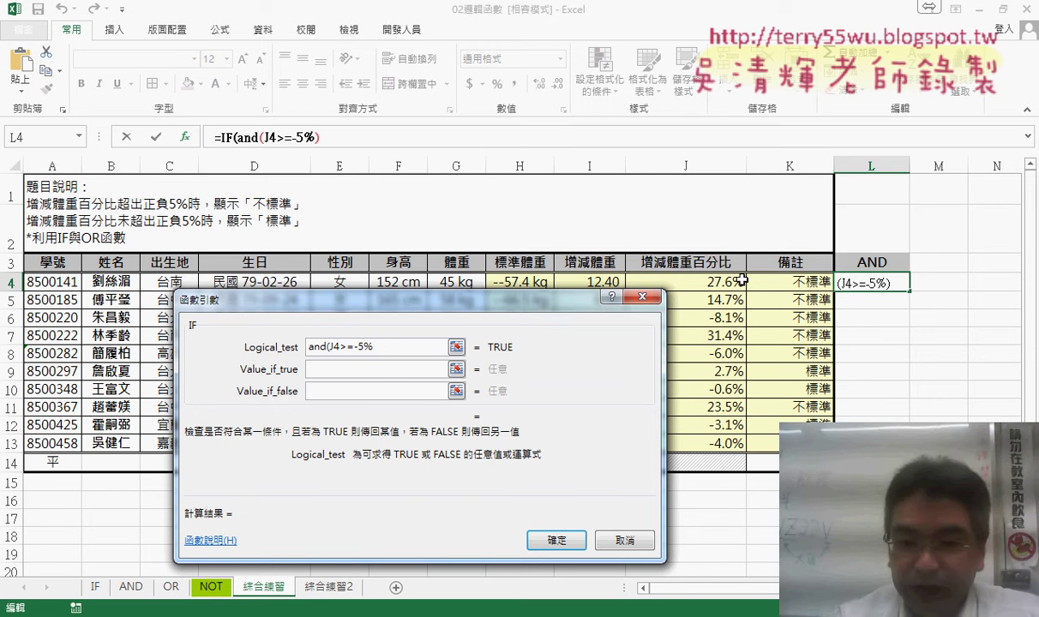
text(,)
click(702, 281)
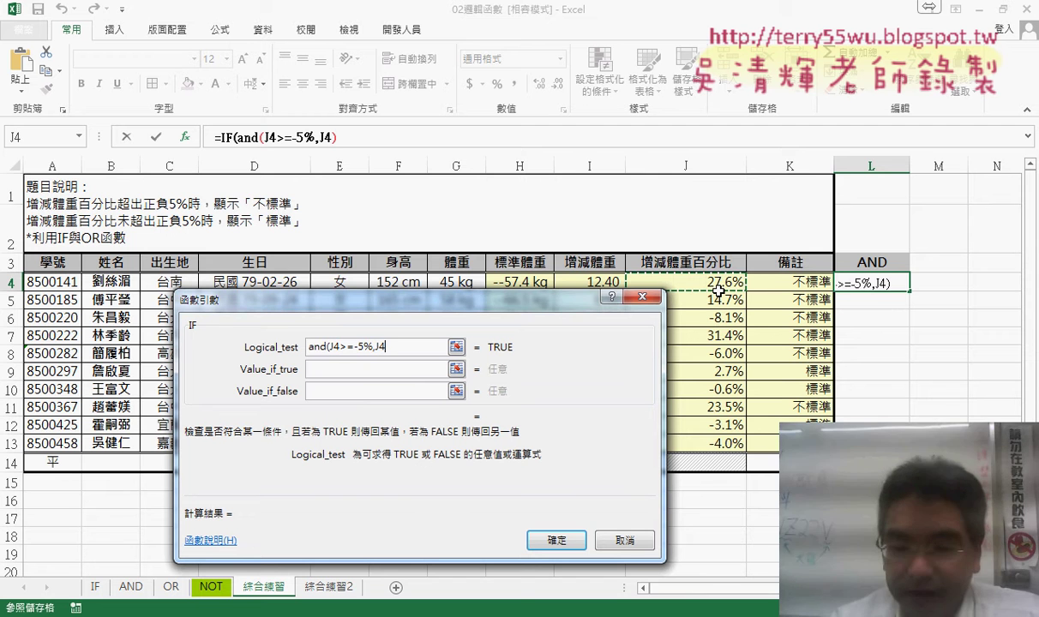
text(<=5)
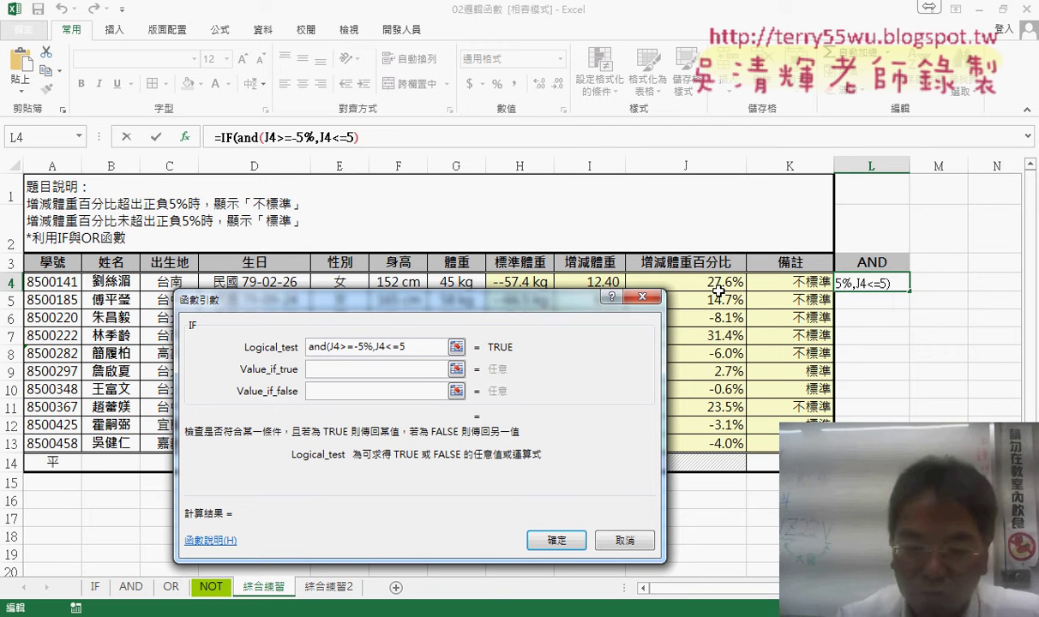
text(%)
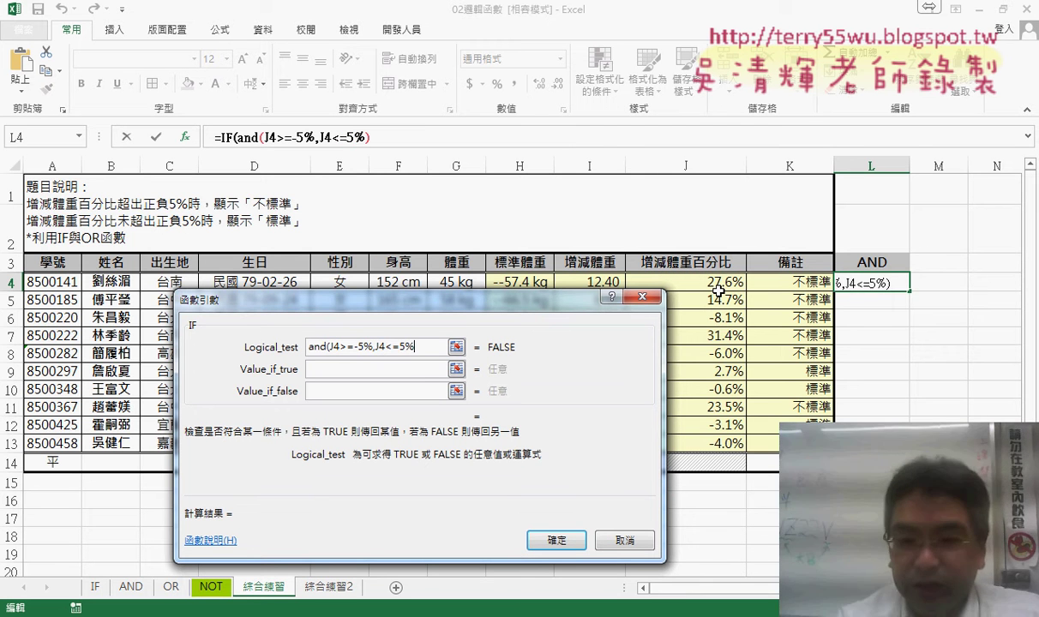
text()))
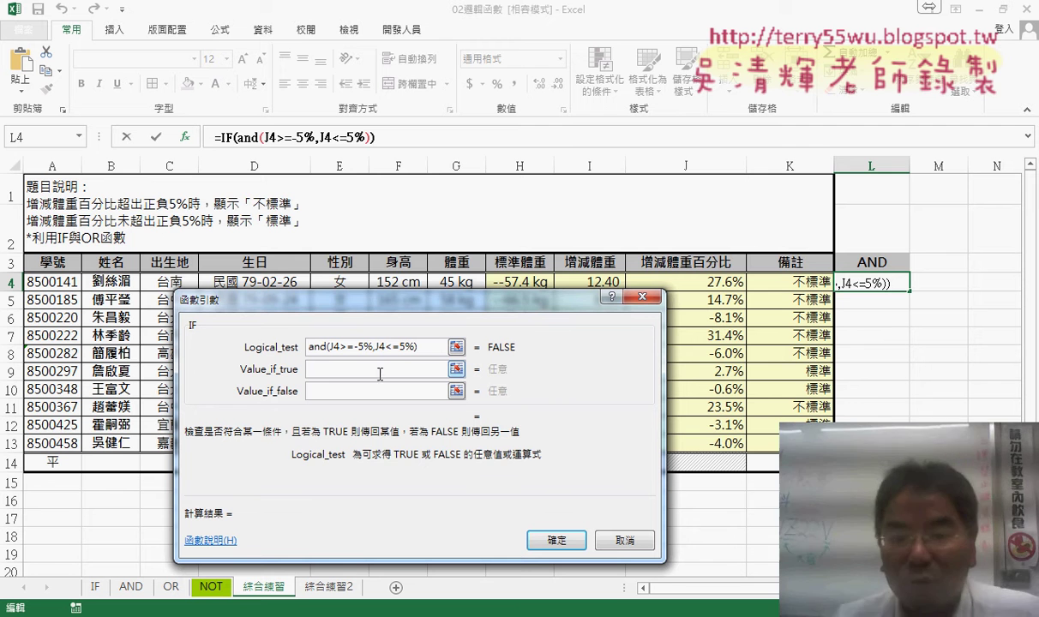
Enter 標準 as Value_if_true and start Value_if_false with 標準
click(377, 368)
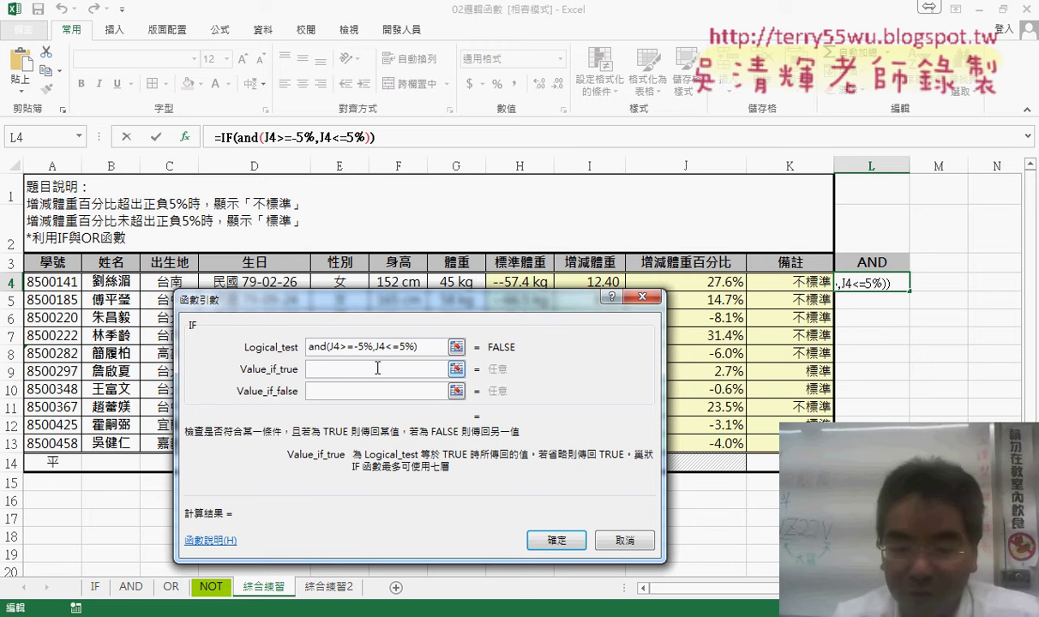
text(標準)
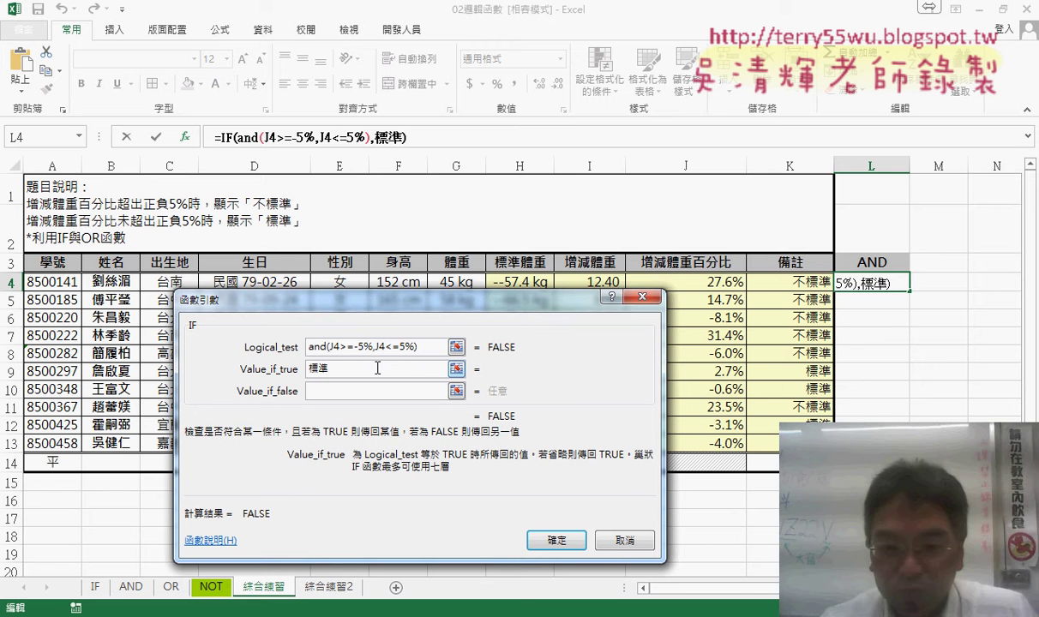
key(Tab)
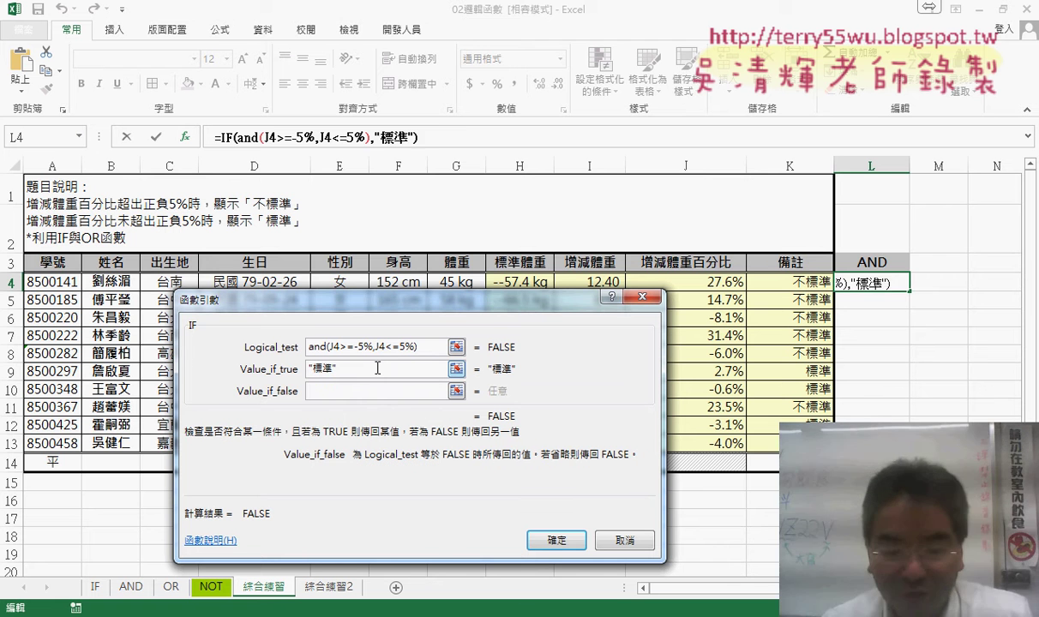
text(標準)
key(Home)
Complete Value_if_false as 不標準 so L4 previews 不標準
text(不)
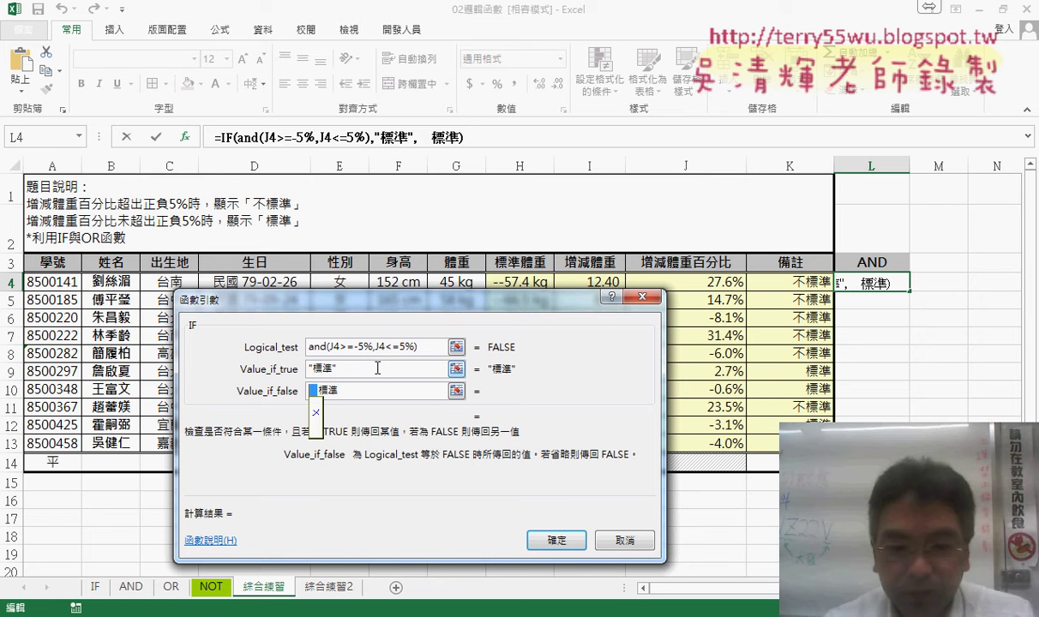
click(380, 367)
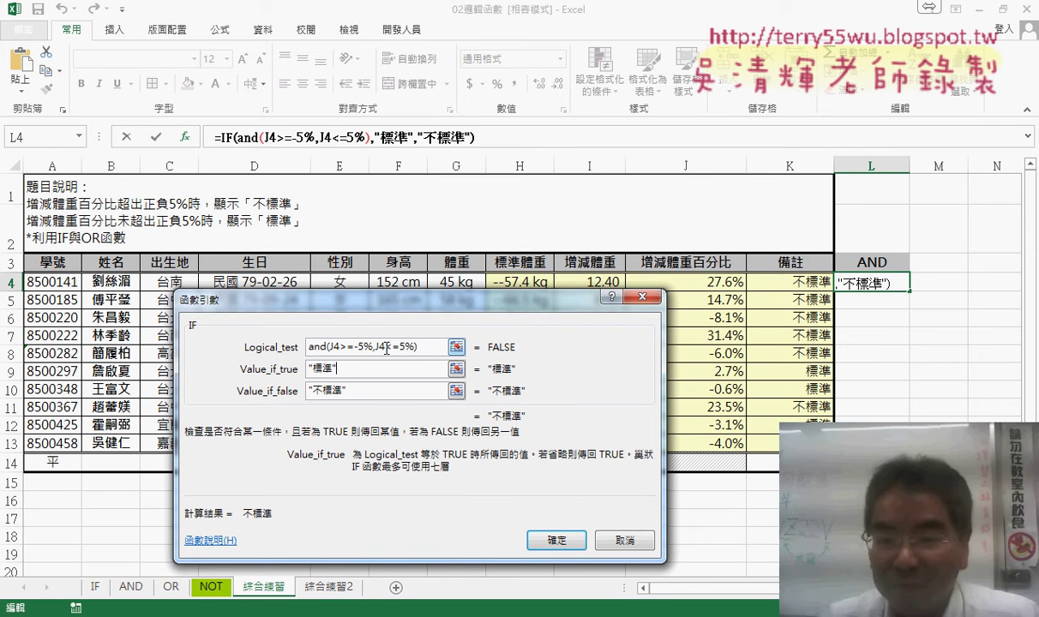
click(558, 539)
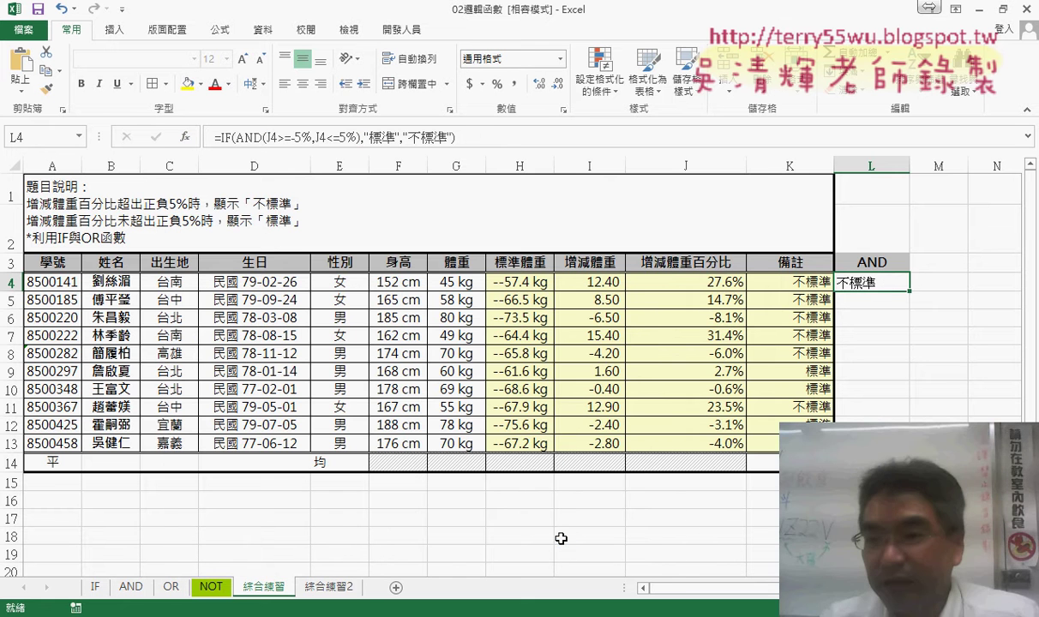
drag(909, 292, 866, 443)
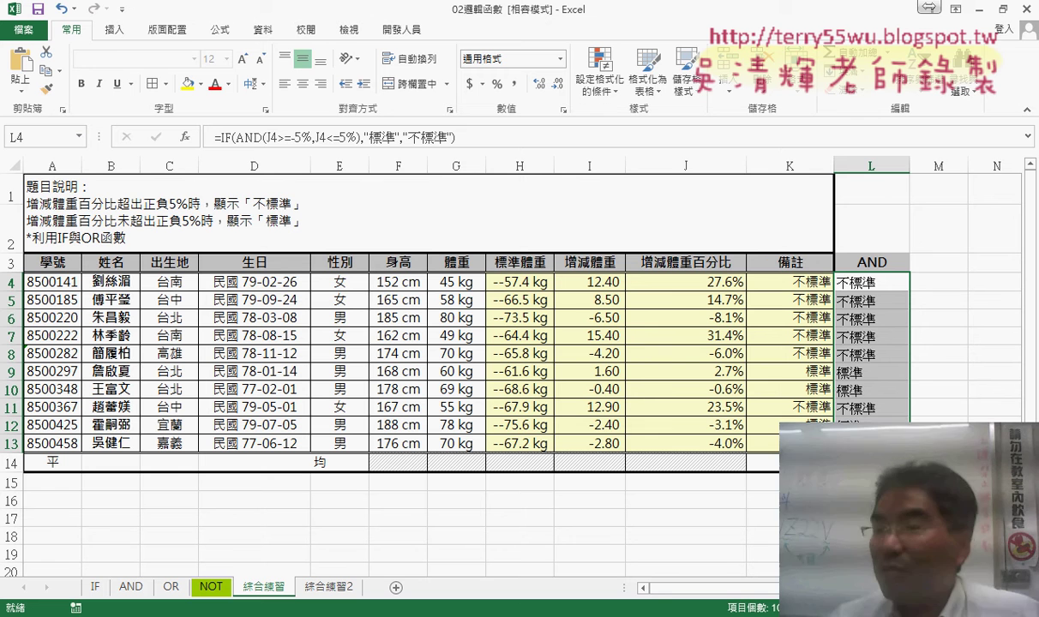
click(865, 282)
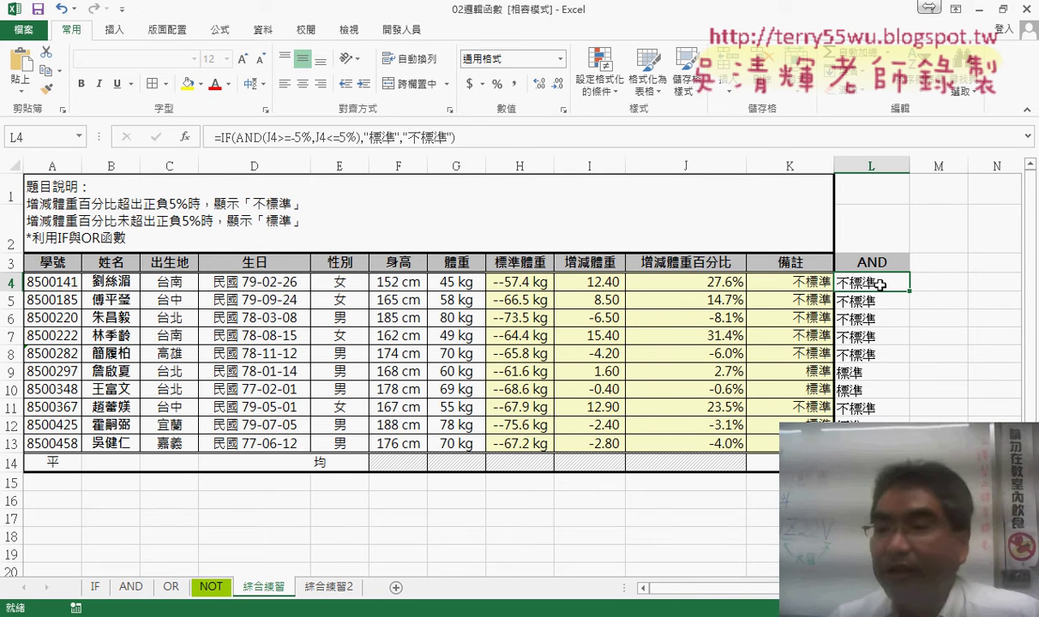
click(811, 284)
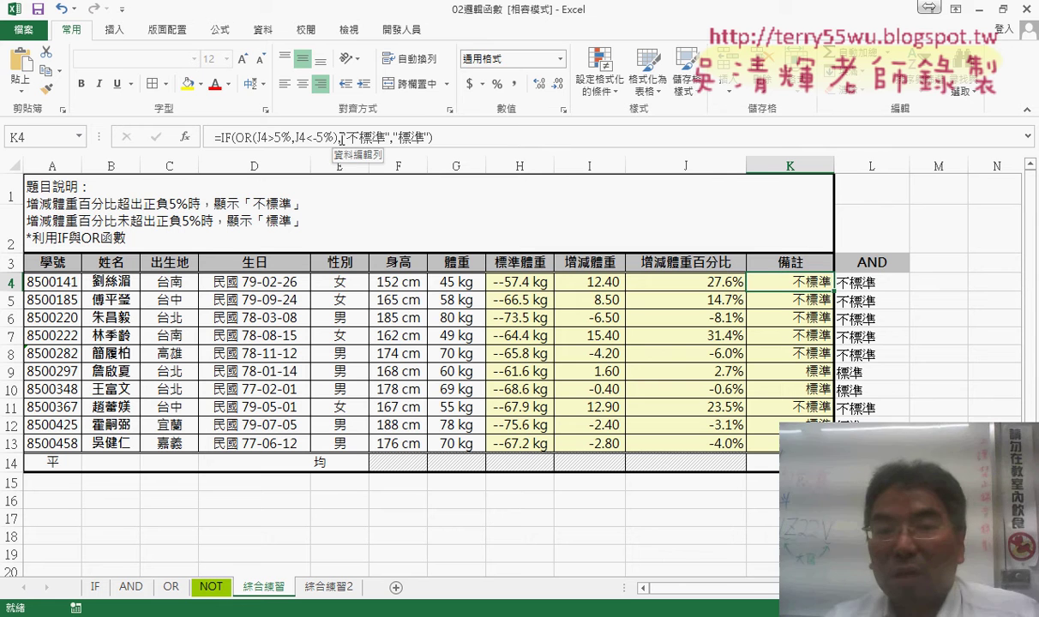
drag(341, 137, 390, 133)
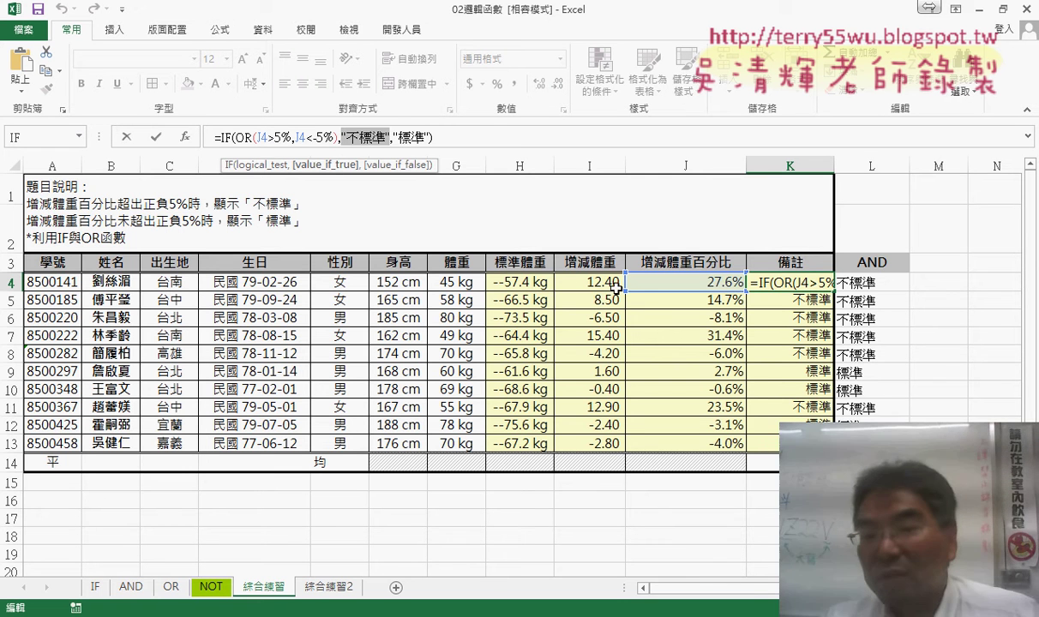
click(511, 283)
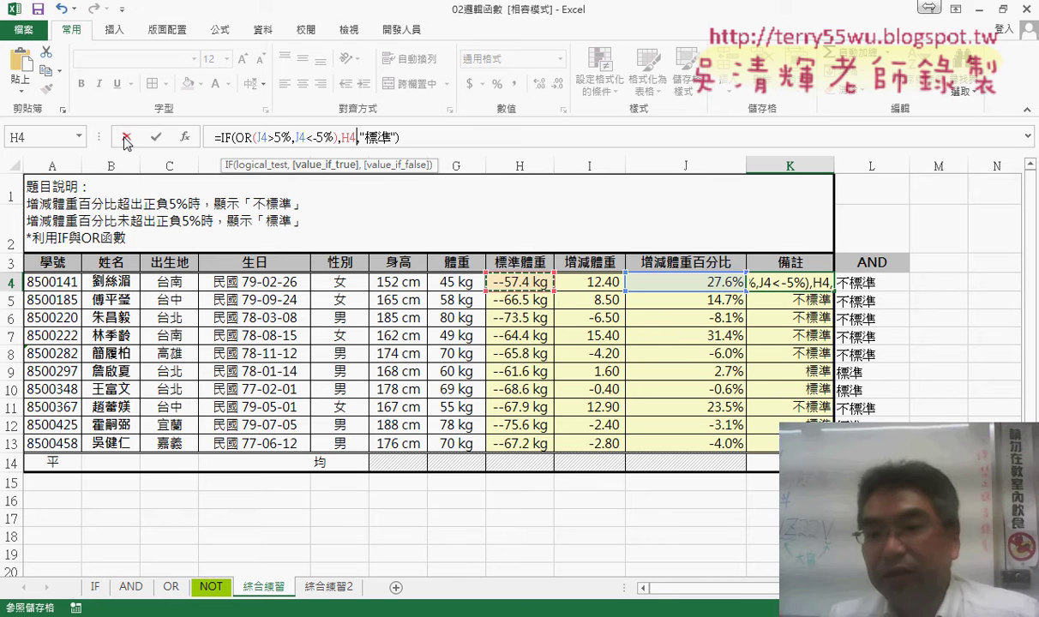
key(Escape)
click(463, 285)
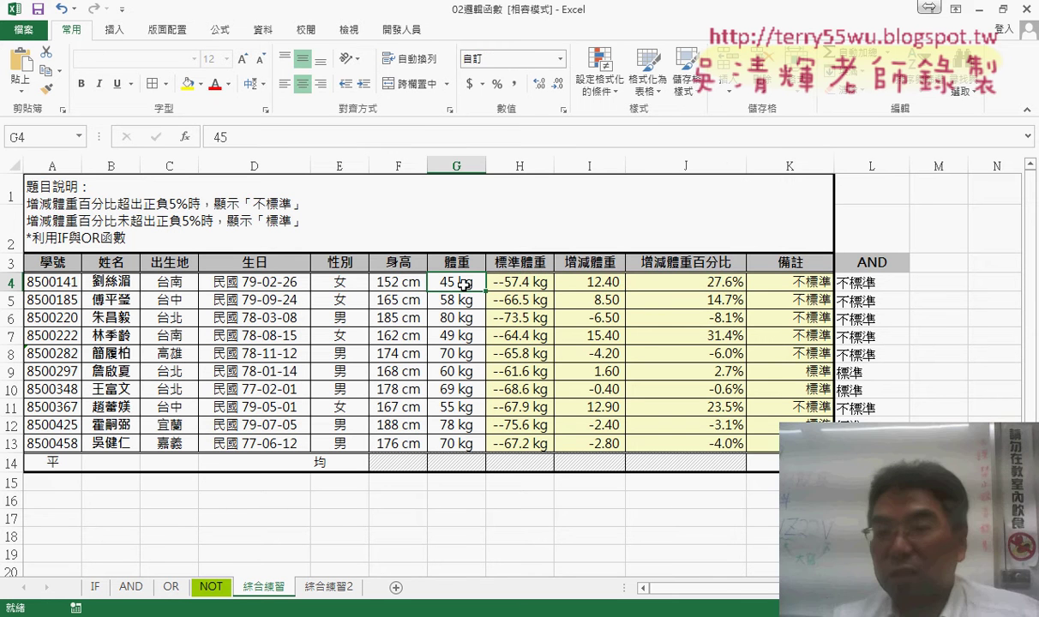
click(735, 317)
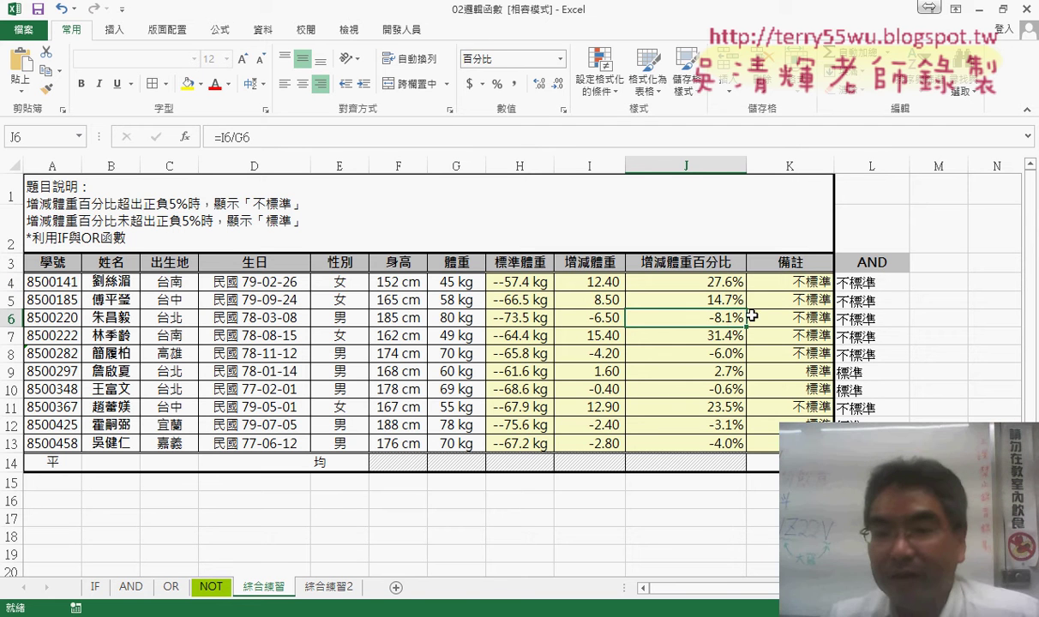
click(437, 318)
click(523, 320)
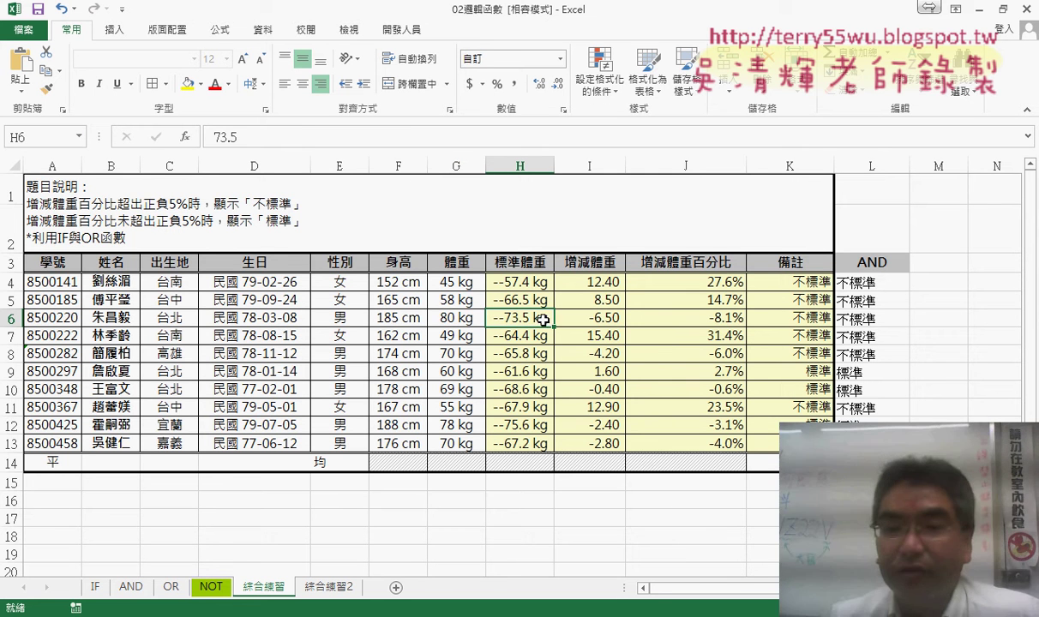
click(457, 318)
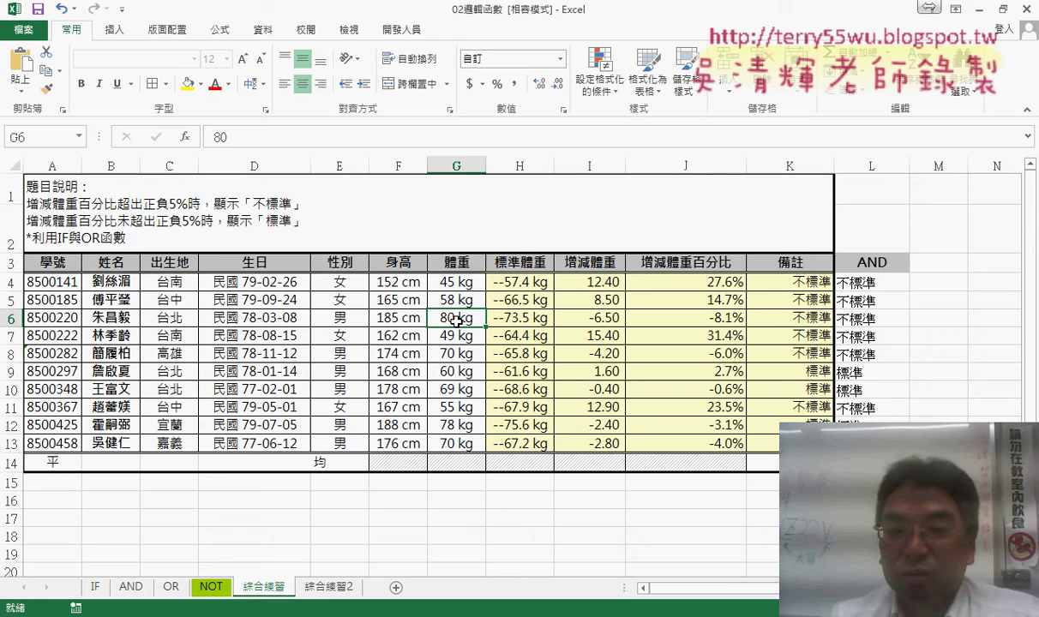
click(521, 322)
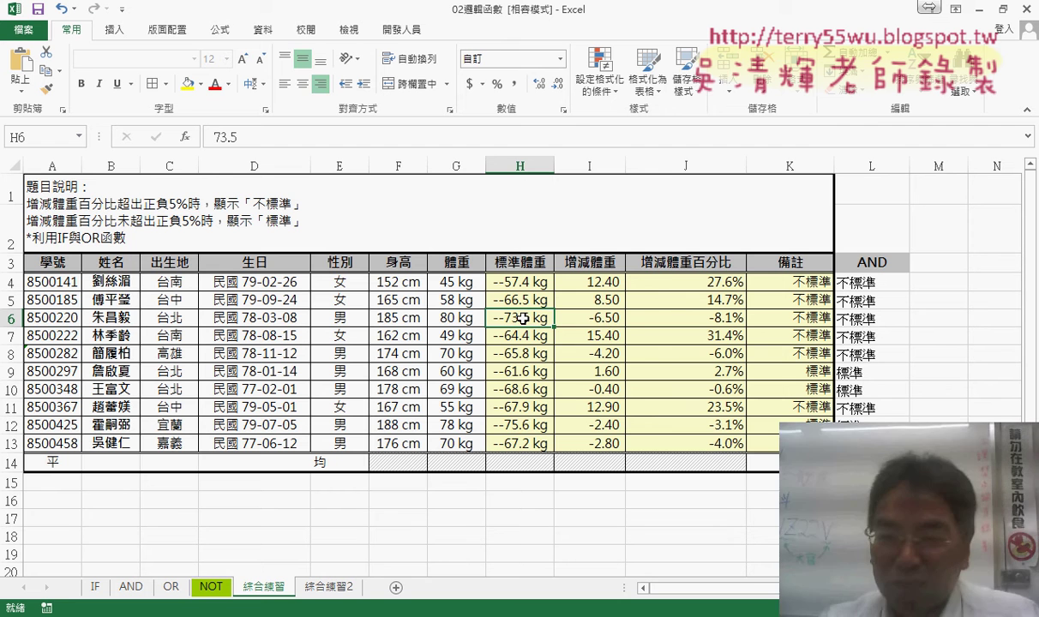
click(760, 283)
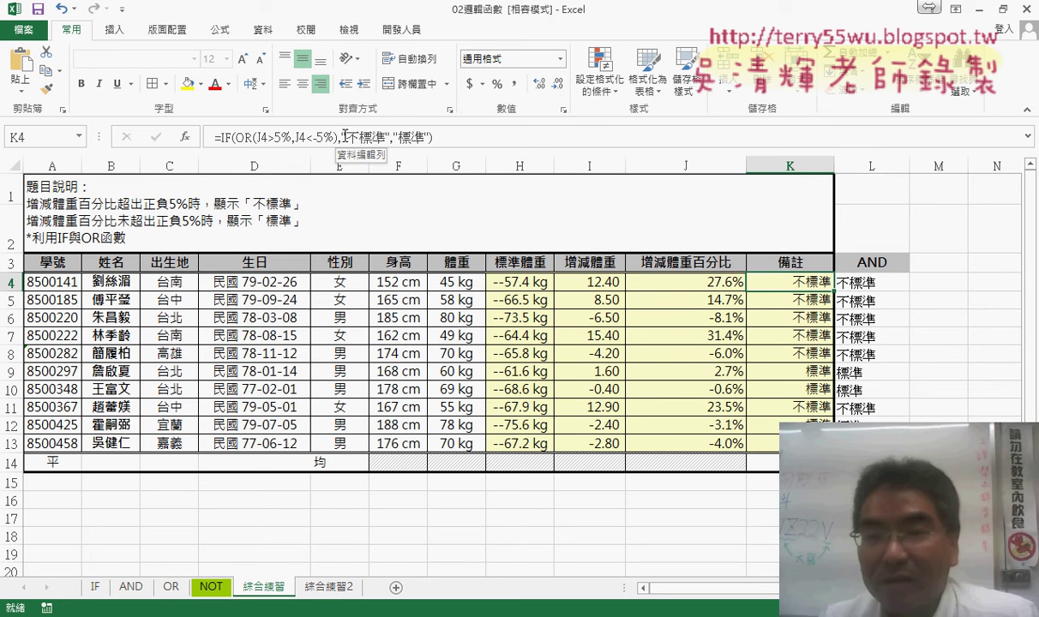
drag(342, 137, 390, 137)
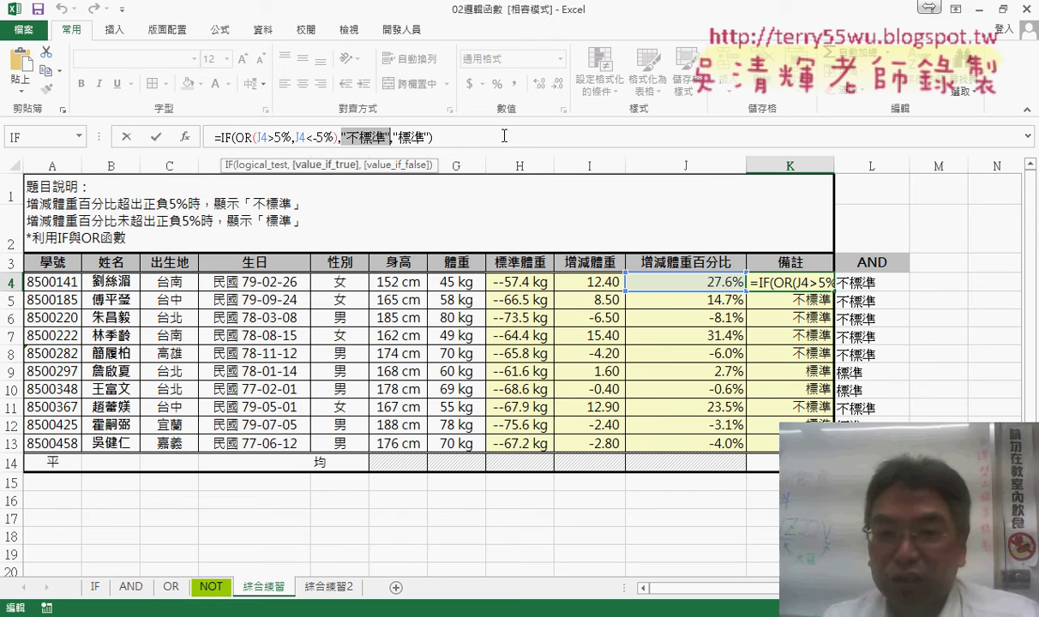
Delete 不標準 from K4's IF, leaving its true branch empty, and show recent functions
key(Delete)
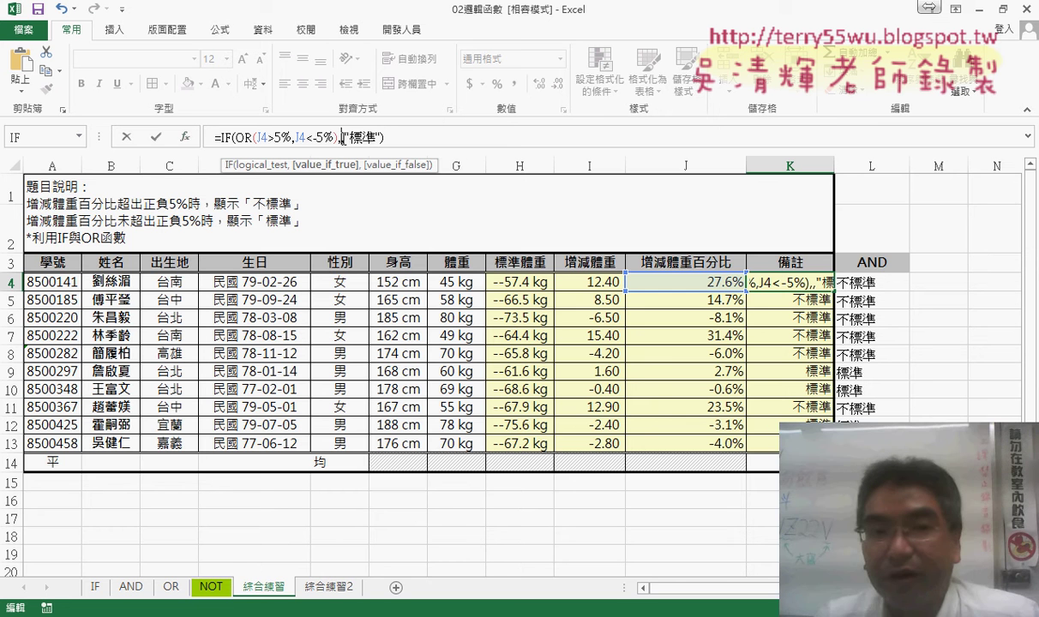
click(79, 136)
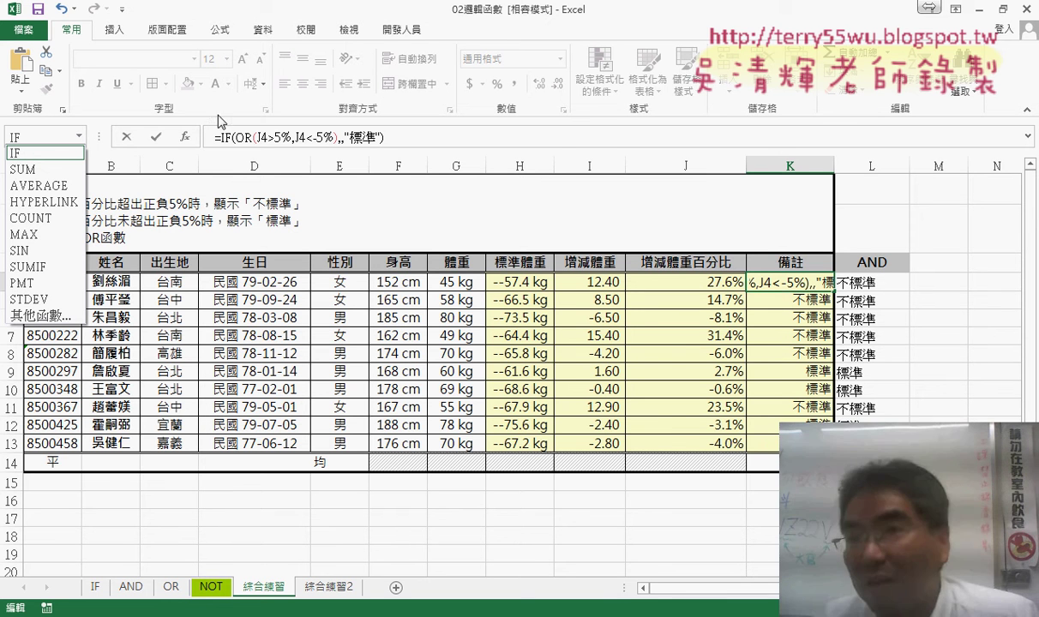
Nest an IF in K4's true branch with the condition J4>5%
click(47, 153)
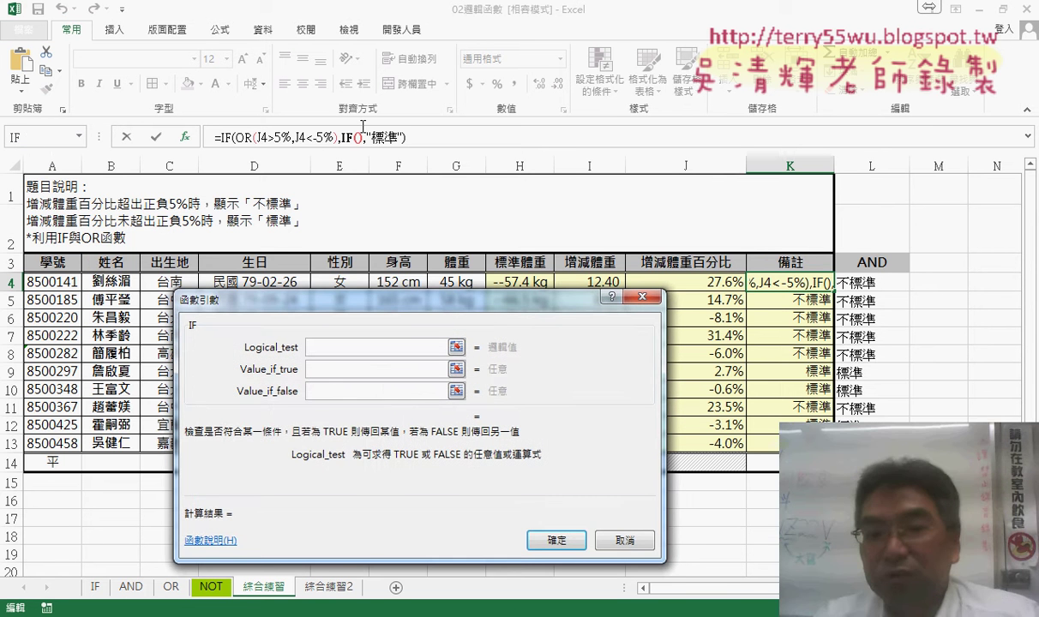
drag(368, 299, 293, 255)
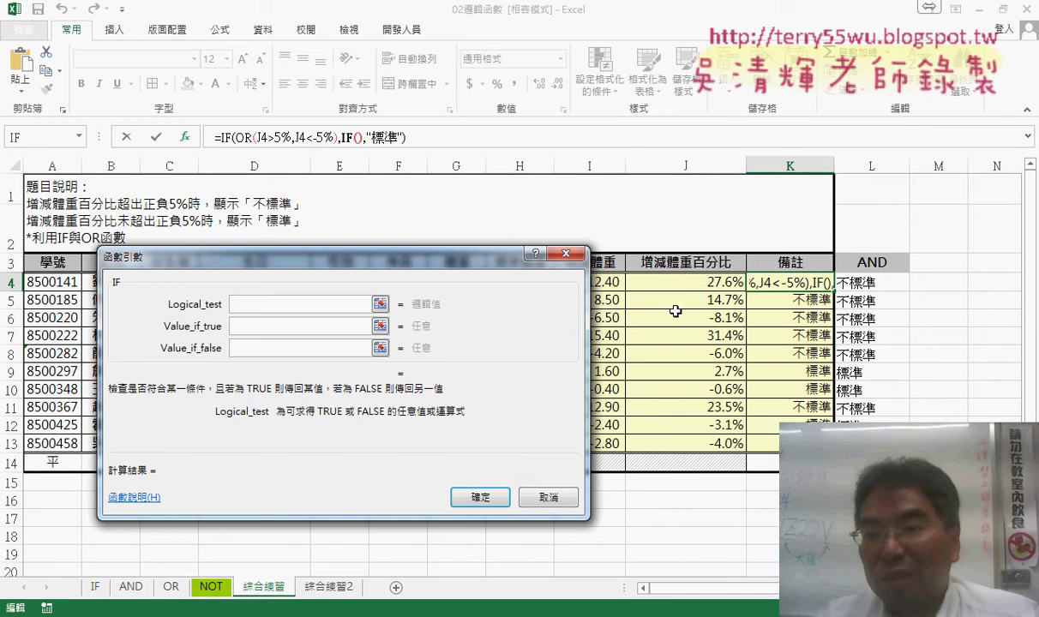
click(726, 283)
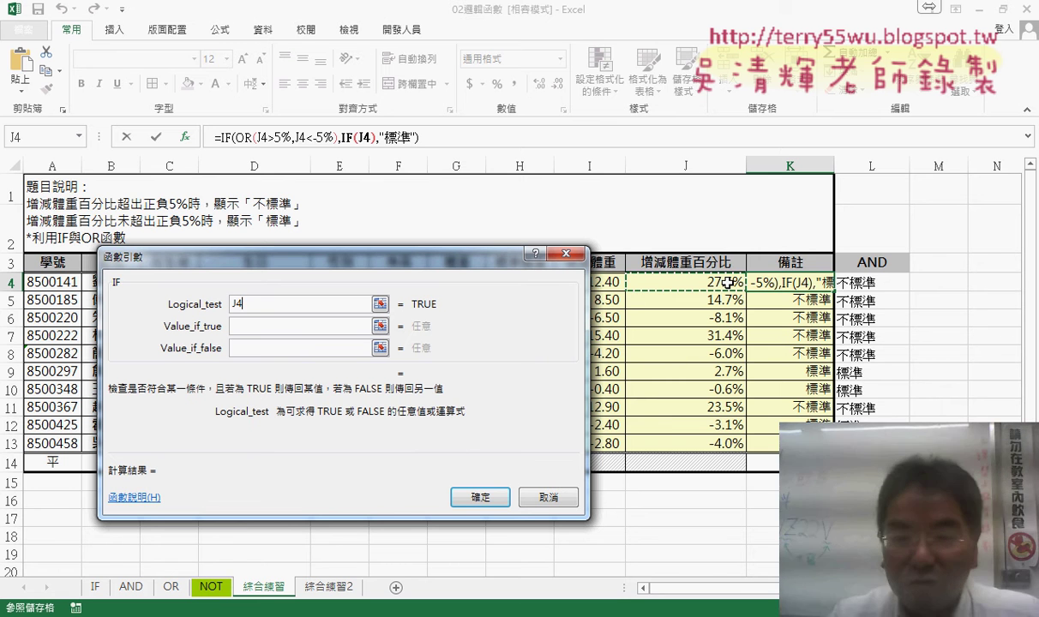
text(>)
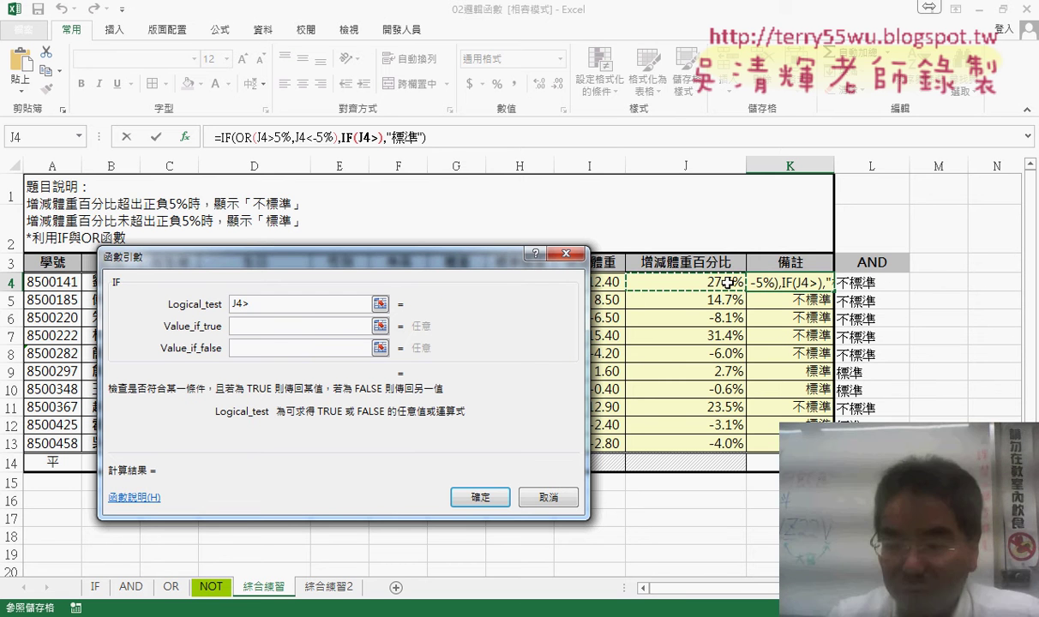
text(5)
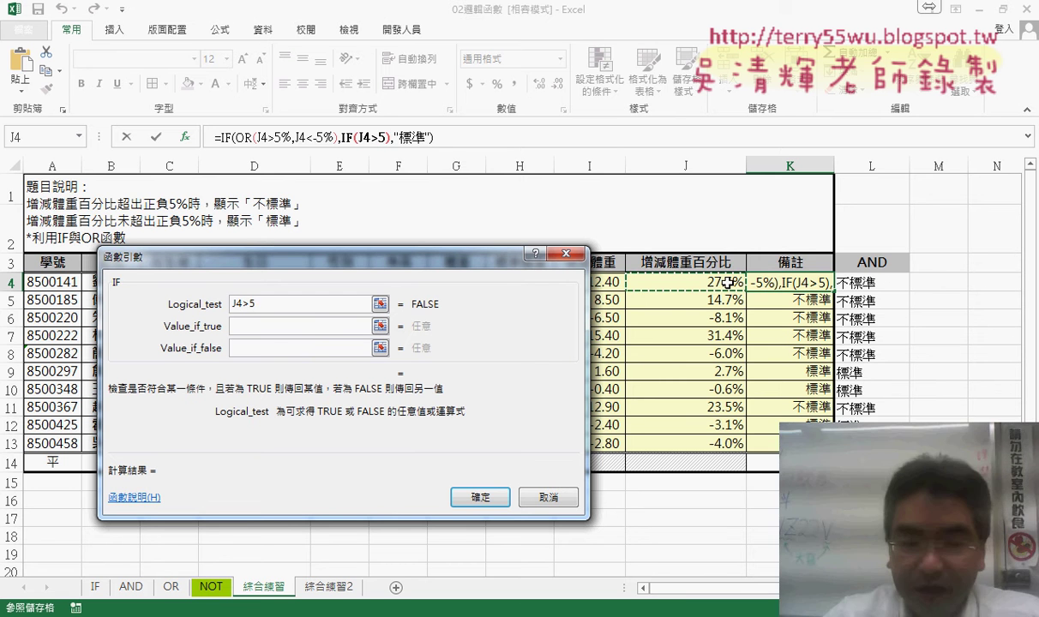
text(%)
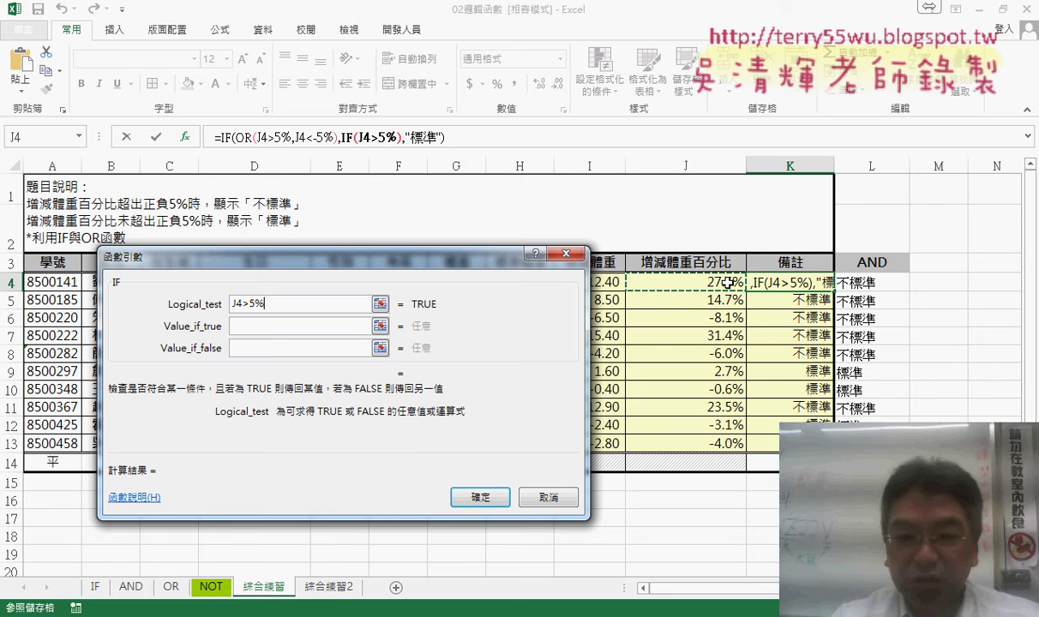
key(Tab)
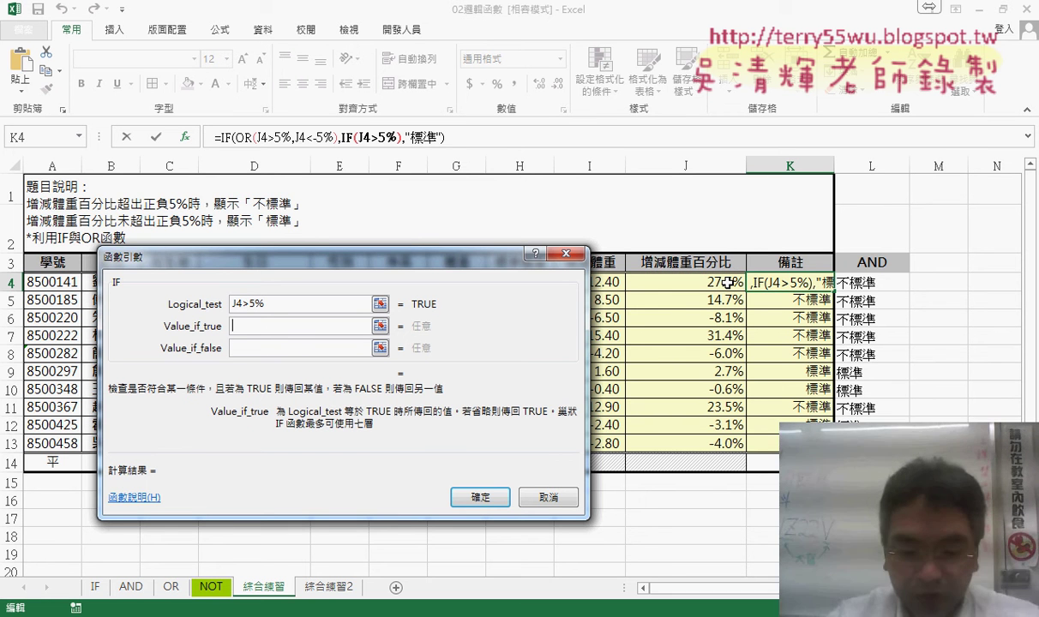
Give the nested IF results 過瘦 when true and 過胖 when false, and apply it
text(")
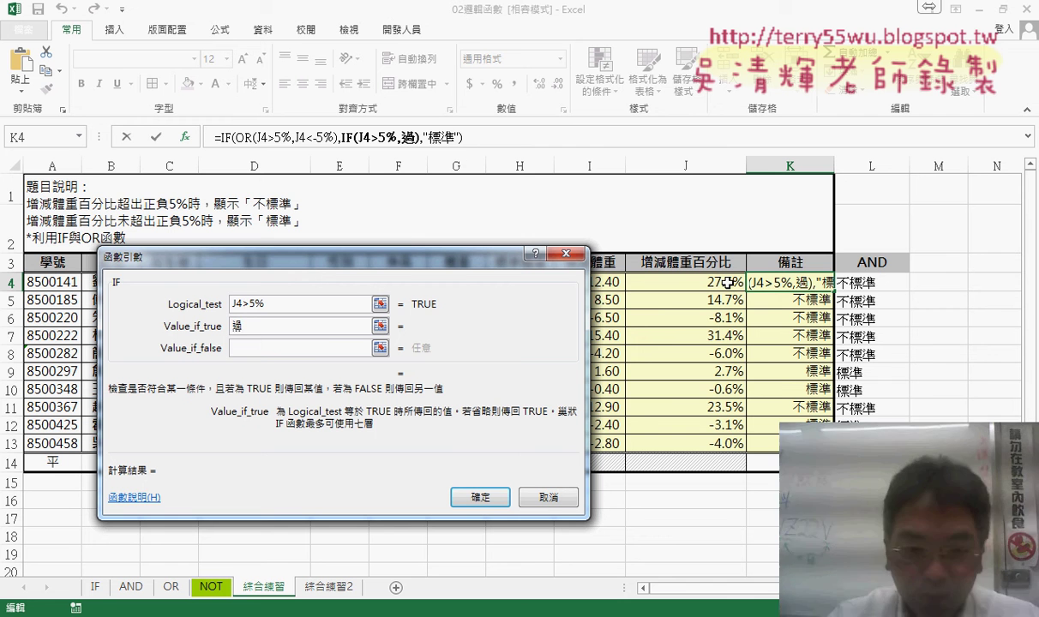
text(授)
key(Down)
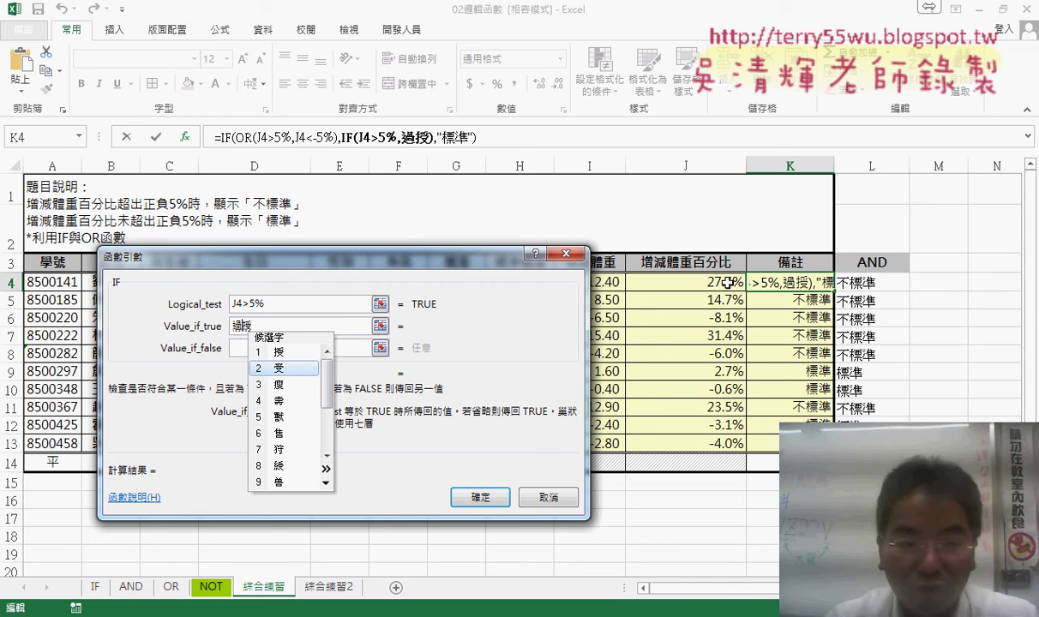
key(3)
key(Tab)
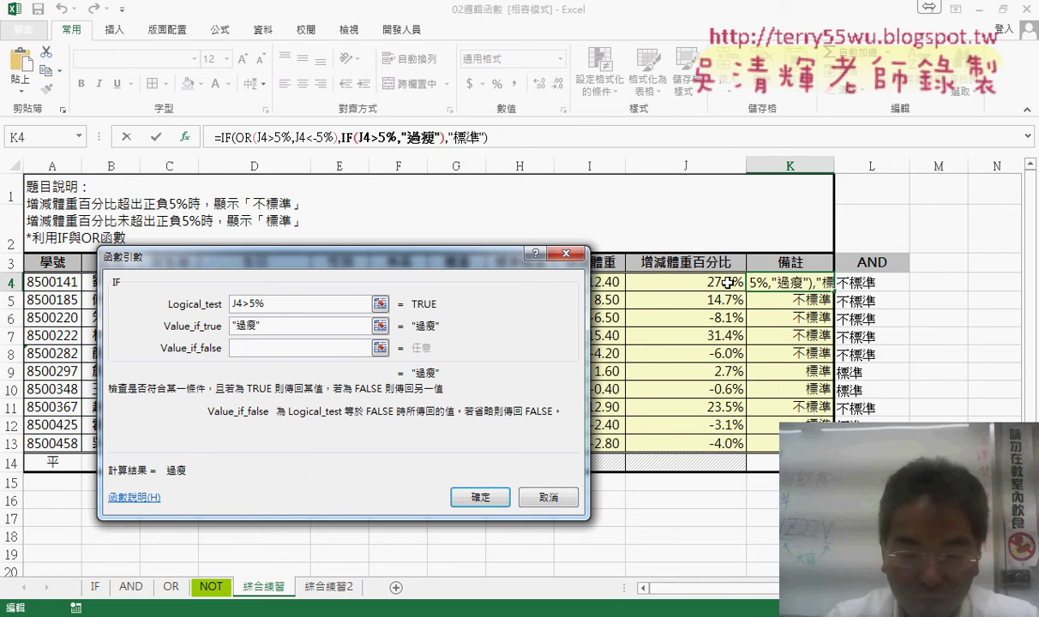
text(過胖)
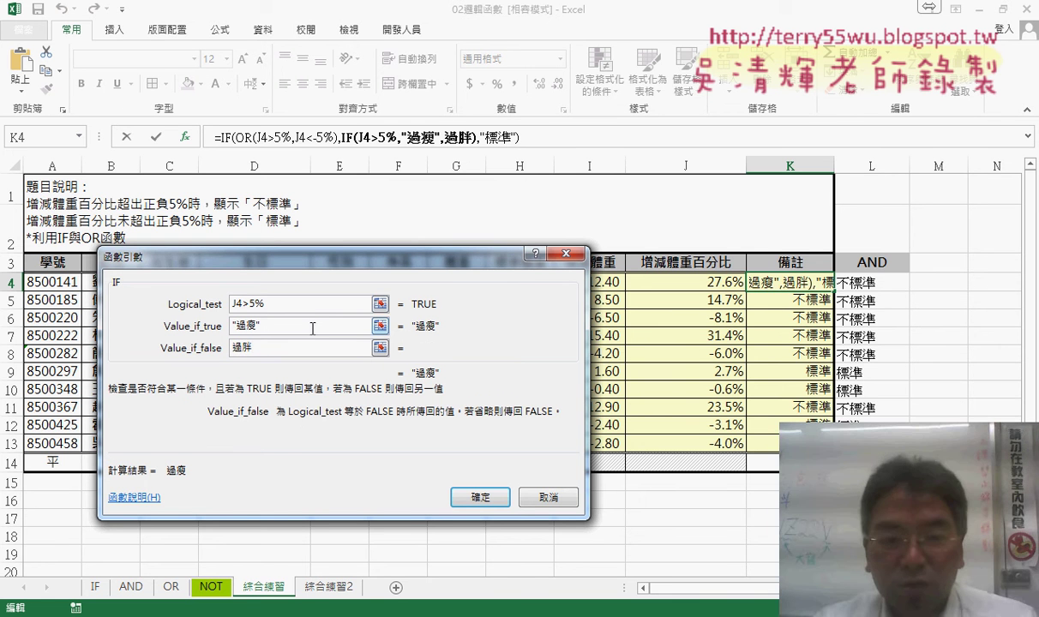
key(Tab)
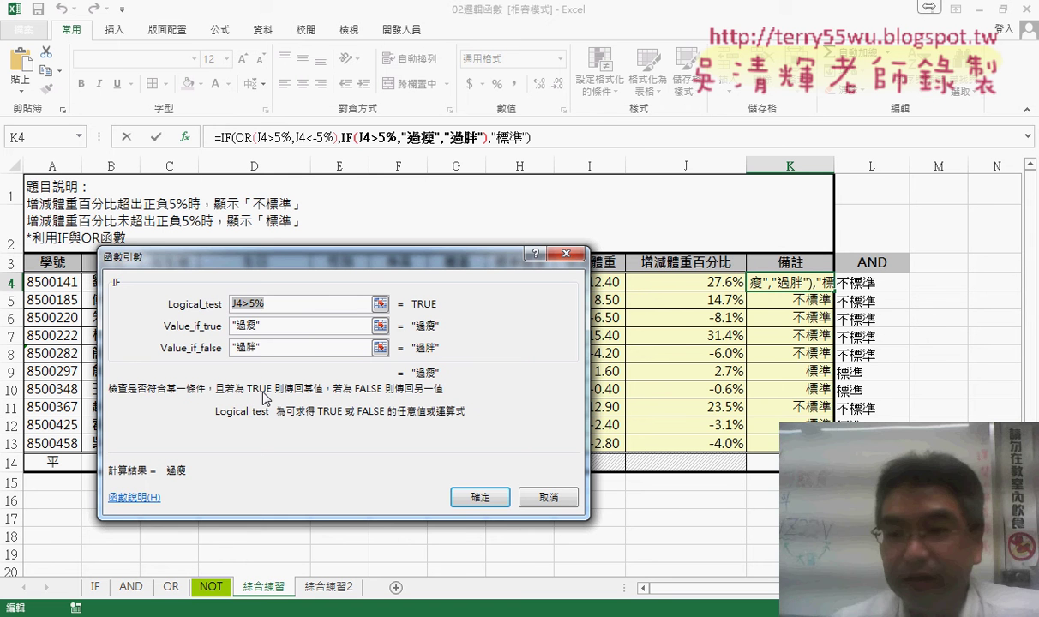
click(482, 499)
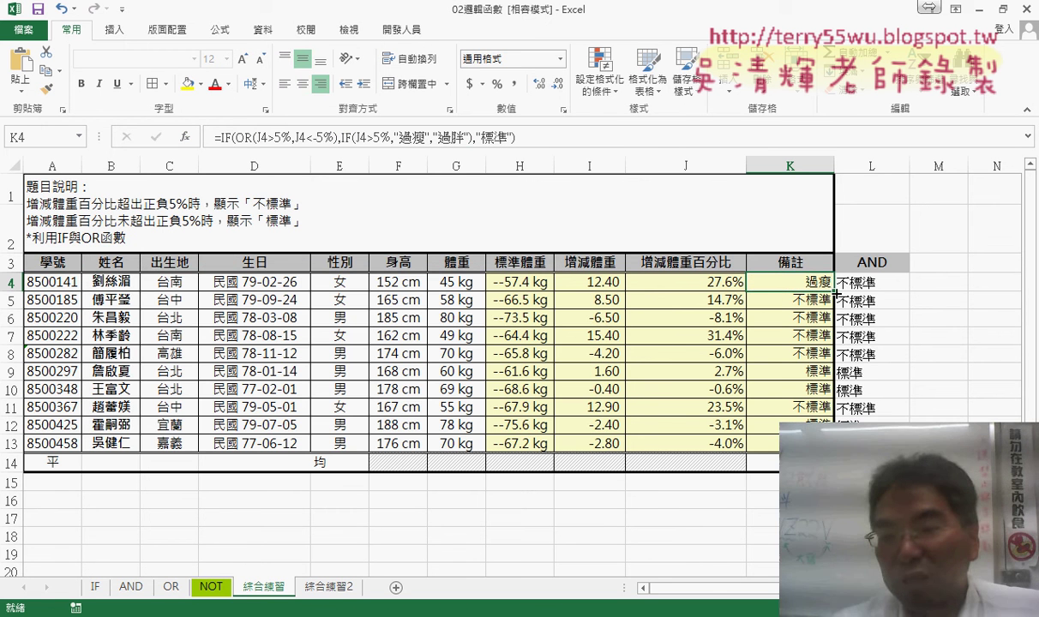
Fill K4's nested IF down to K13 and check the copied formulas
drag(836, 293, 827, 443)
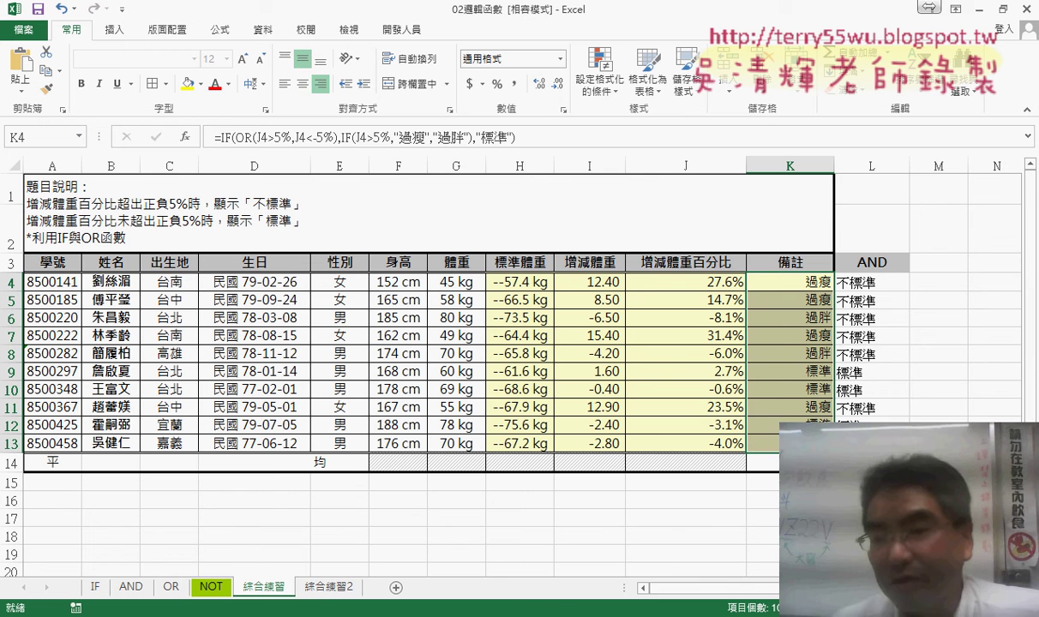
click(821, 281)
click(821, 300)
click(824, 319)
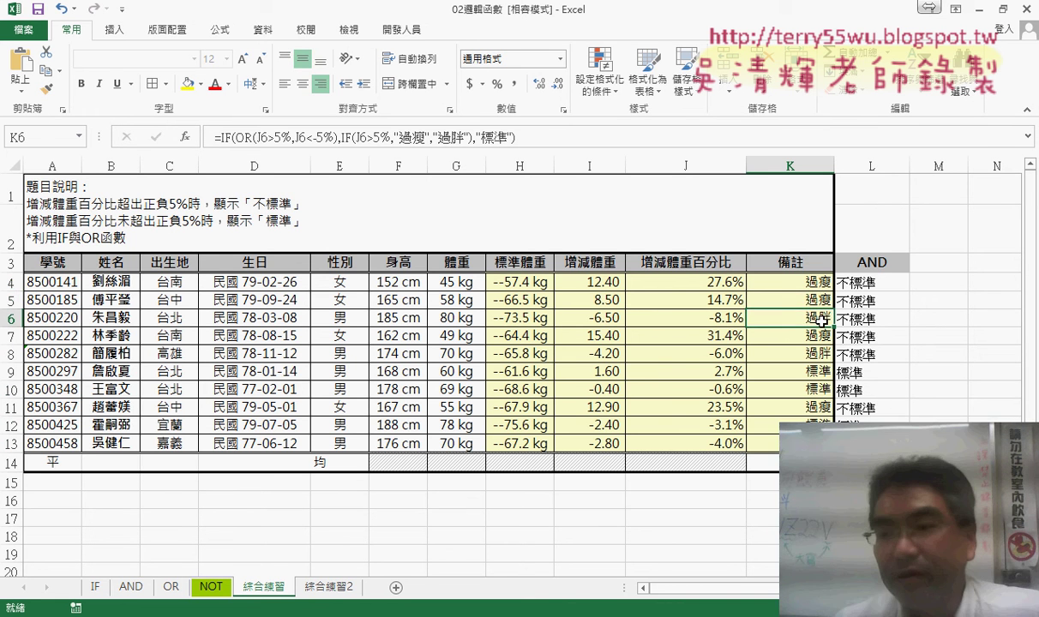
click(792, 299)
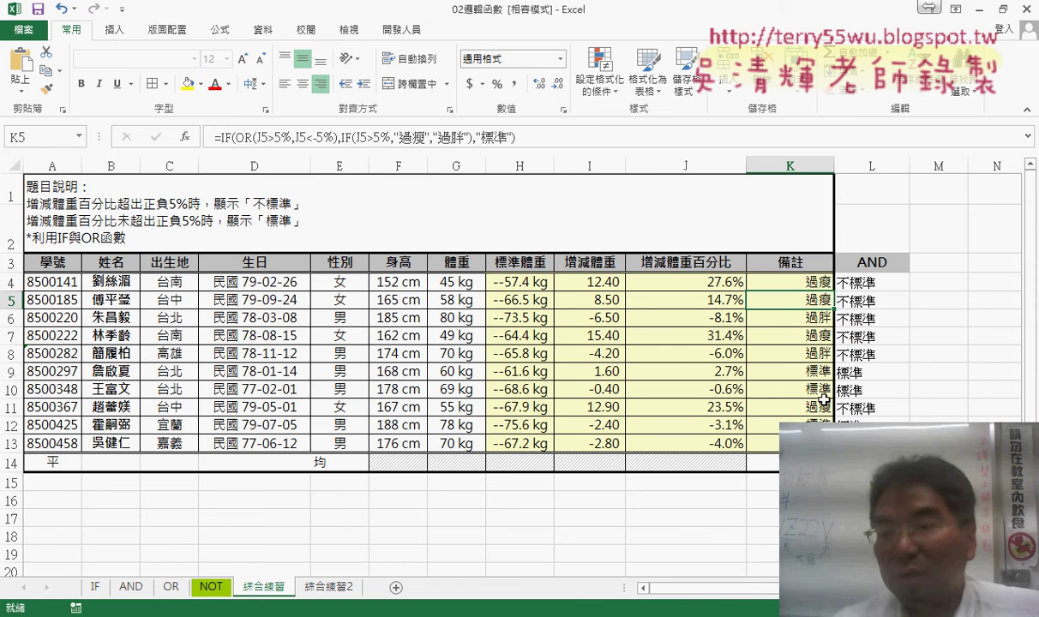
drag(816, 281, 802, 443)
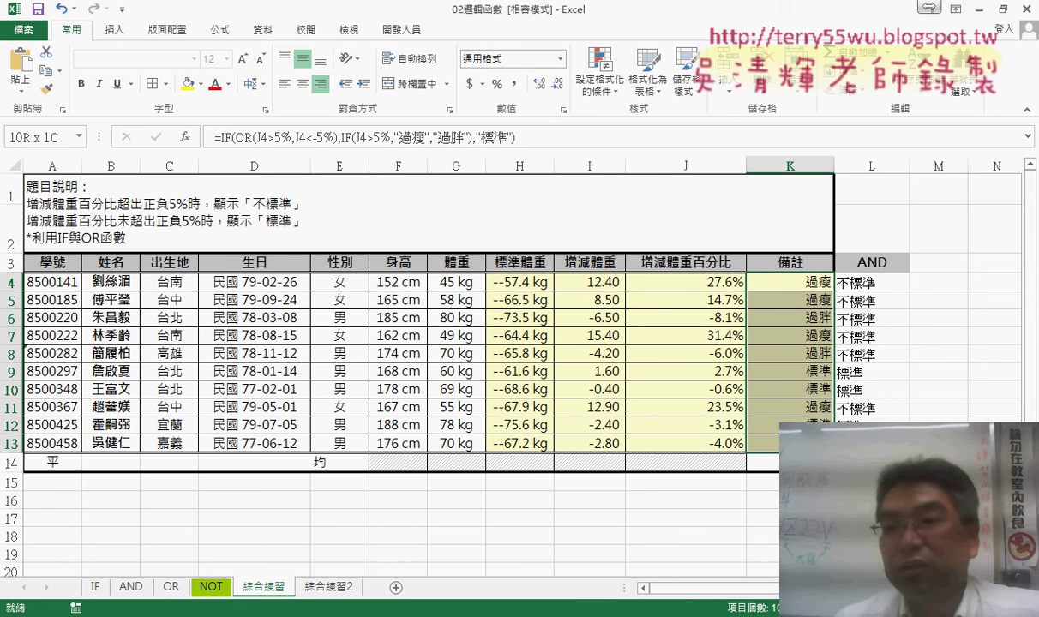
Review the AND formula in L4 without changing it
click(880, 282)
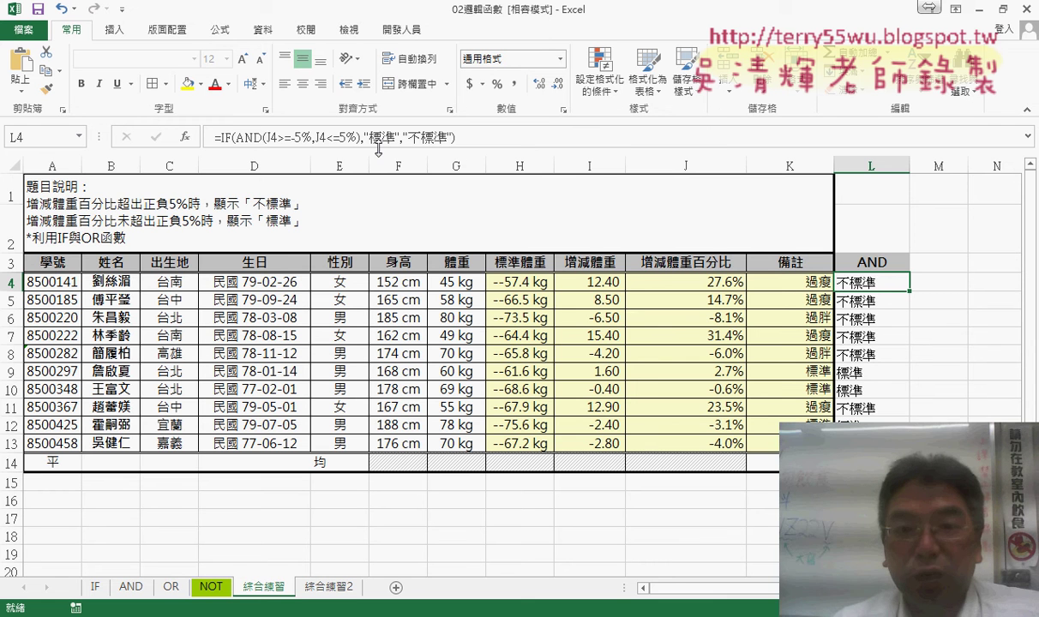
drag(402, 137, 452, 137)
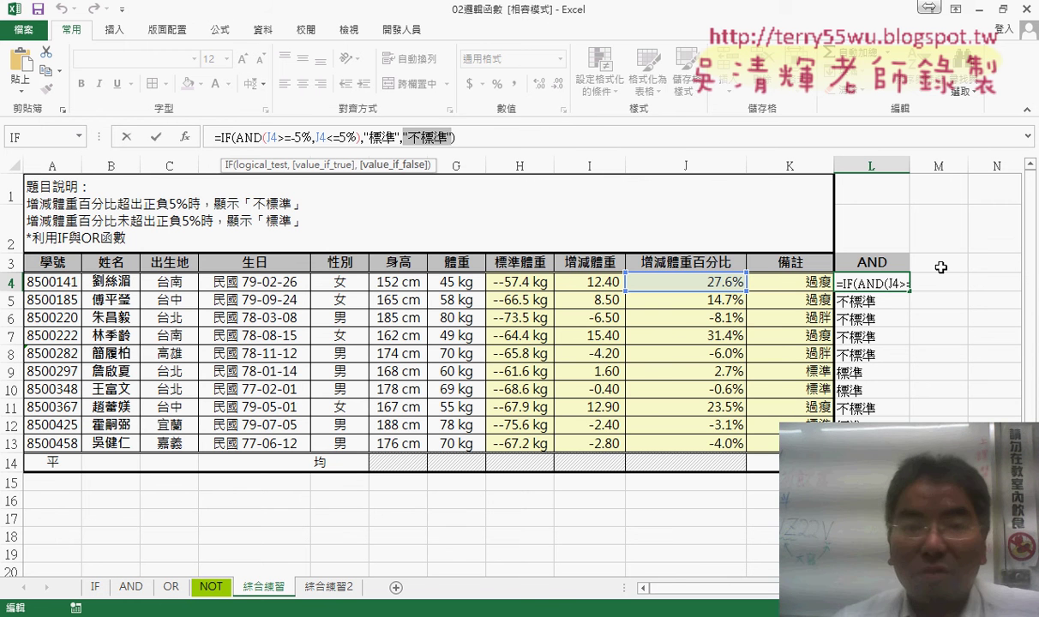
click(155, 136)
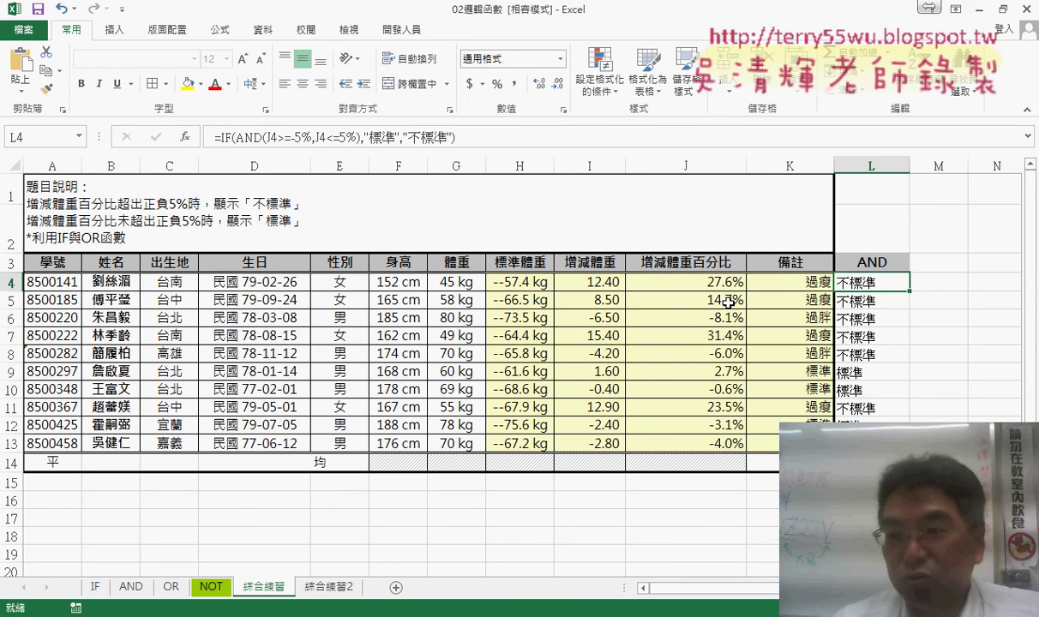
click(944, 261)
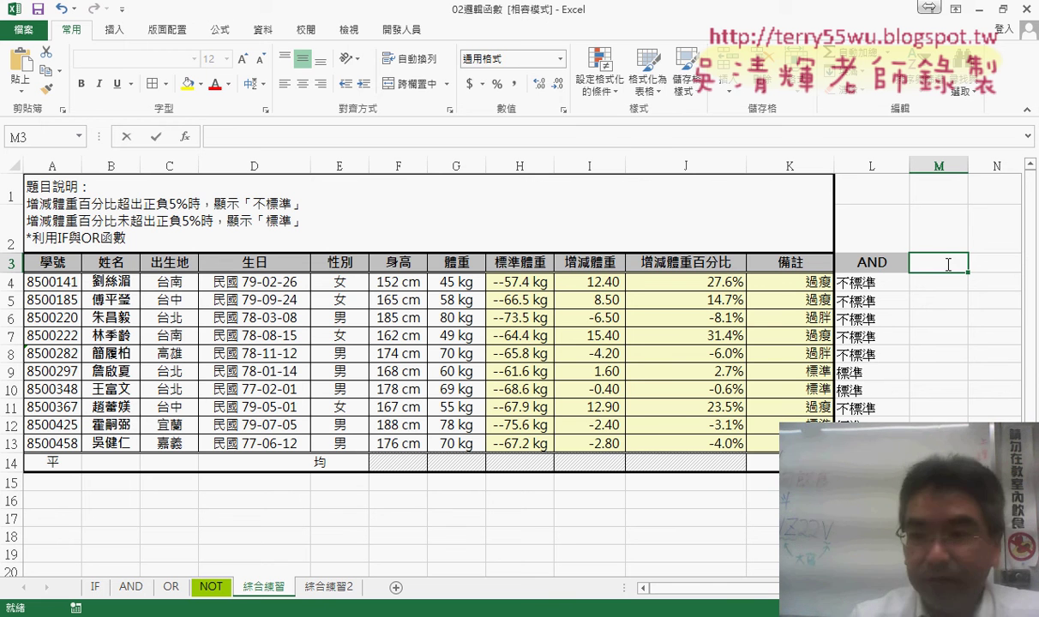
Enter the heading VBA in M3 and select the empty M4:M13
text(VBA)
key(Return)
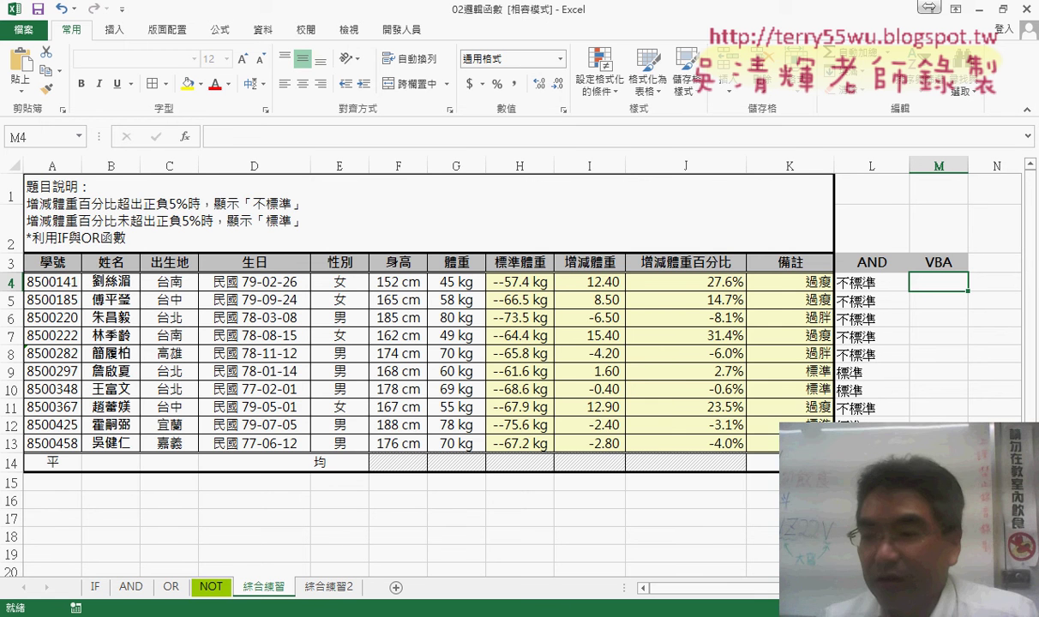
scroll(485, 368, right, 1)
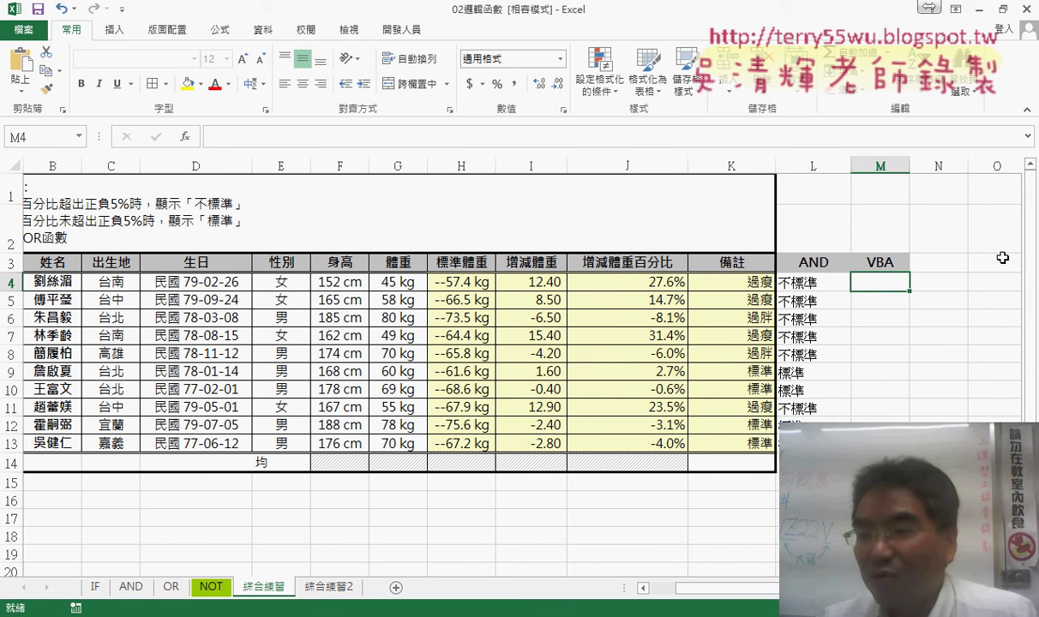
drag(879, 284, 879, 443)
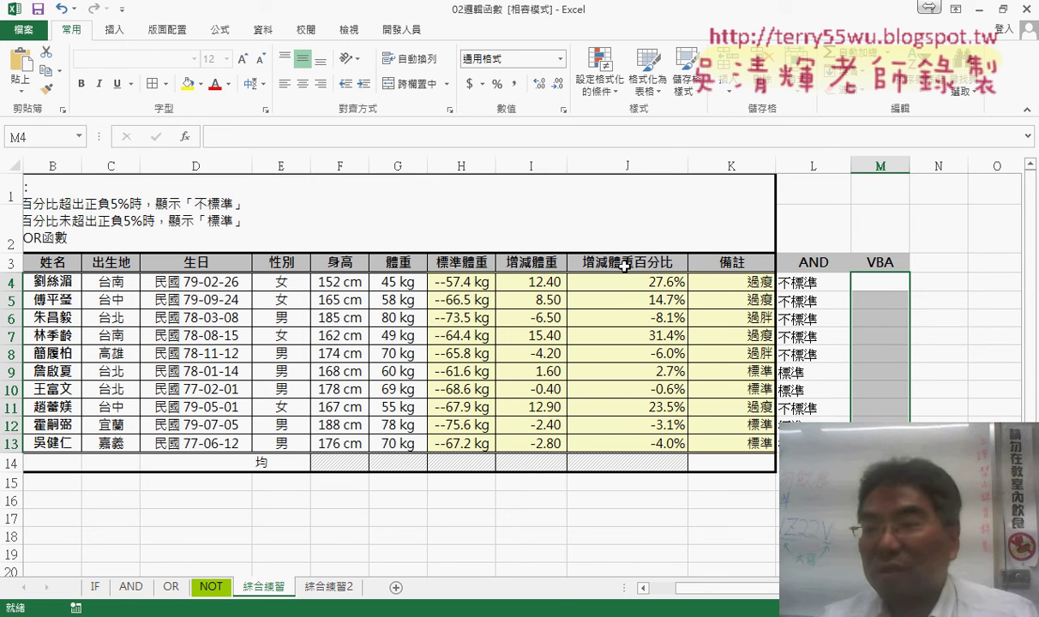
Review the J4, L4 and K4 formulas, highlighting K4's inner IF
click(888, 281)
click(654, 280)
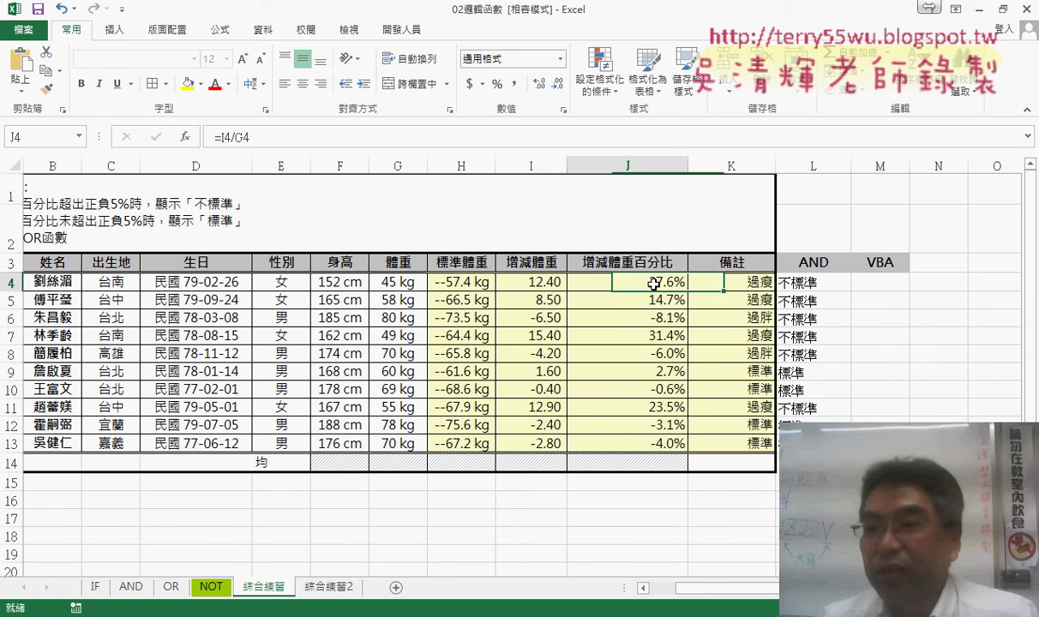
click(883, 281)
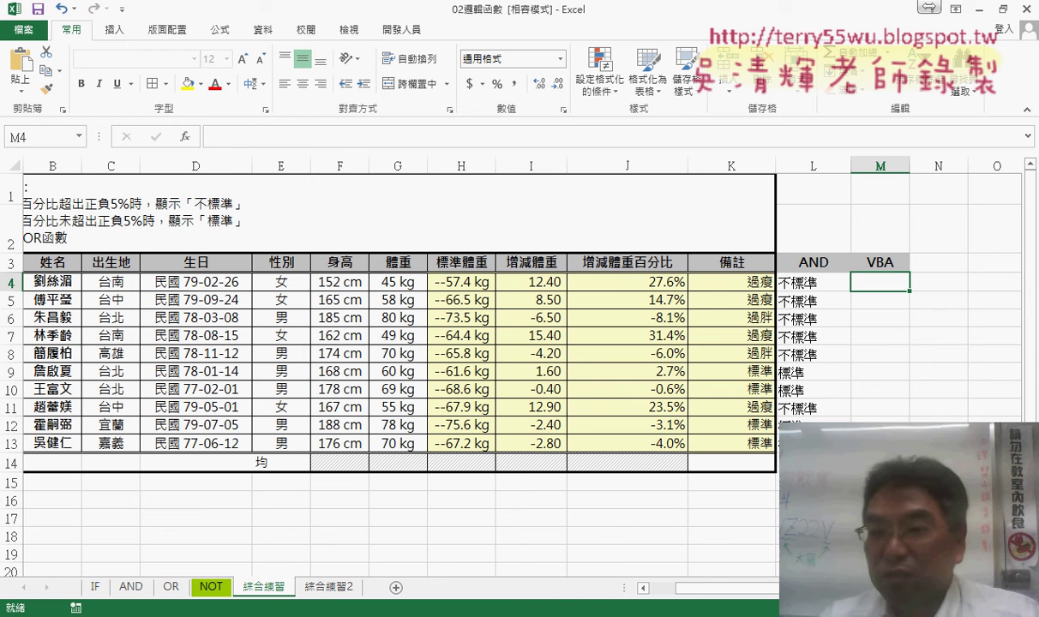
click(790, 282)
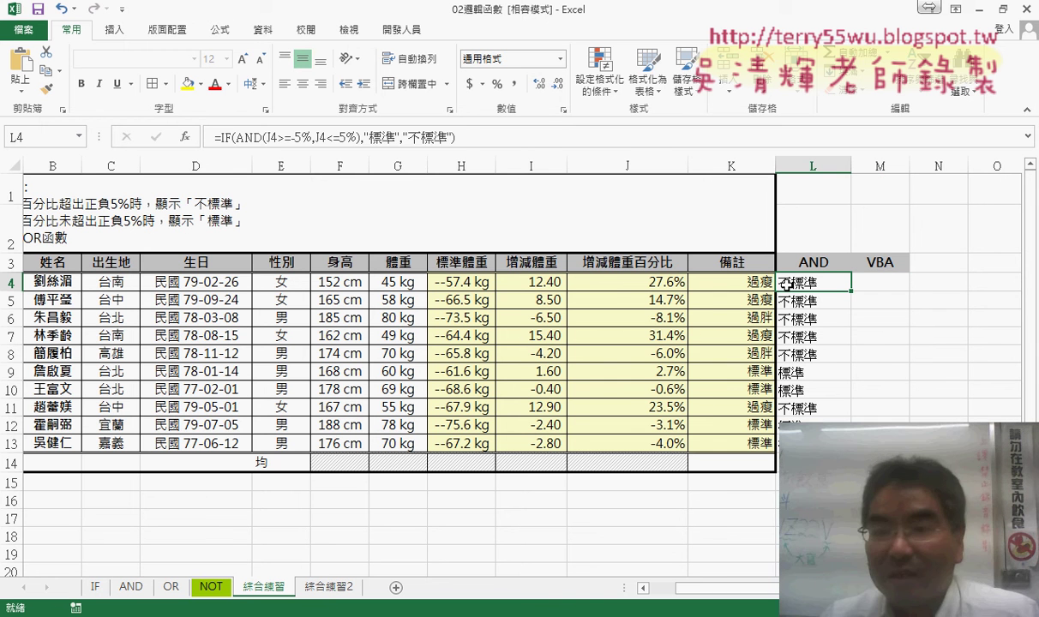
click(752, 282)
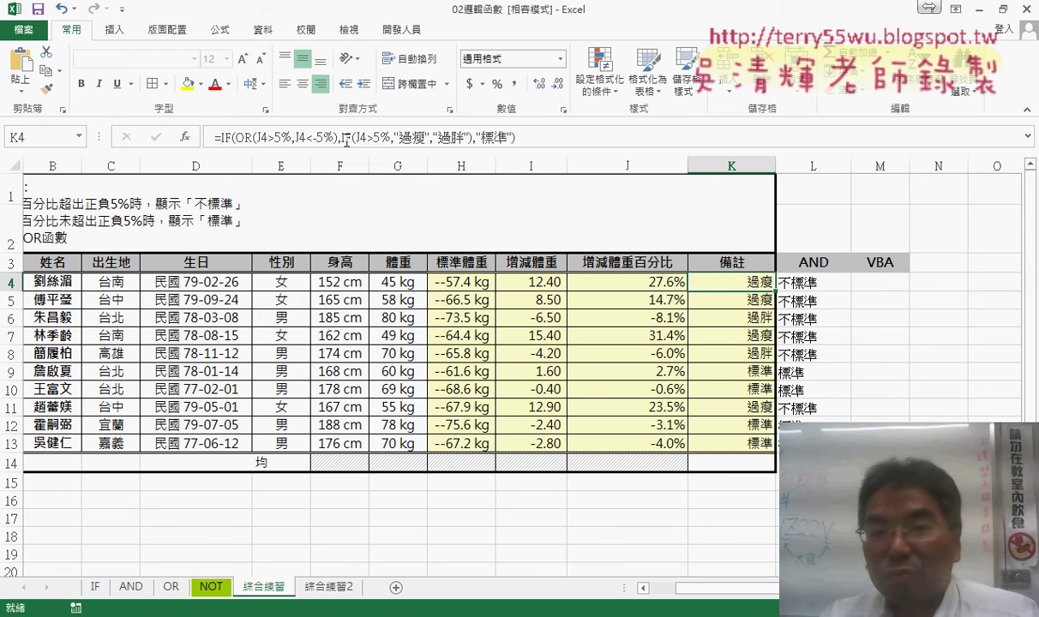
drag(342, 138, 469, 135)
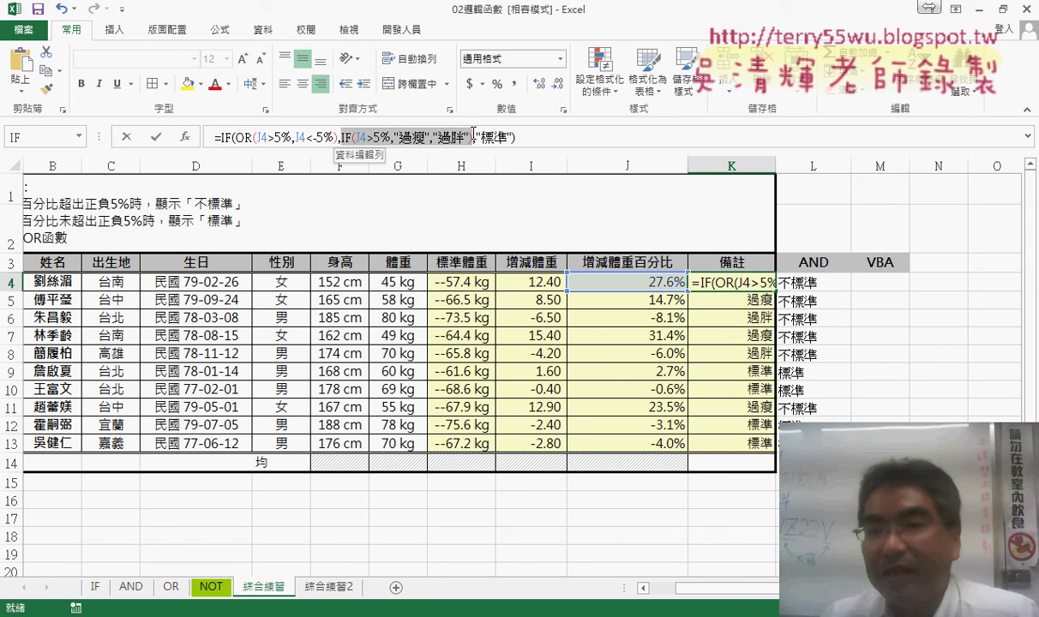